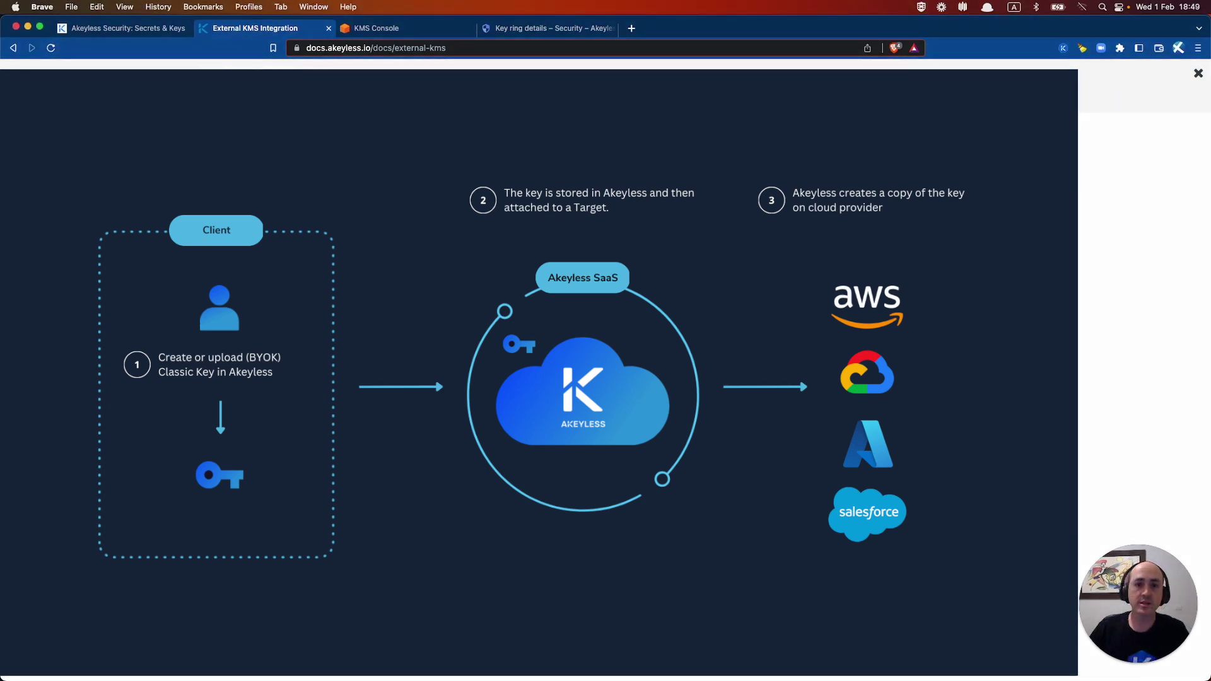
- Close the enlarged diagram, open the AWS KMS page of the External KMS Integration docs, and read its setup steps
click(527, 140)
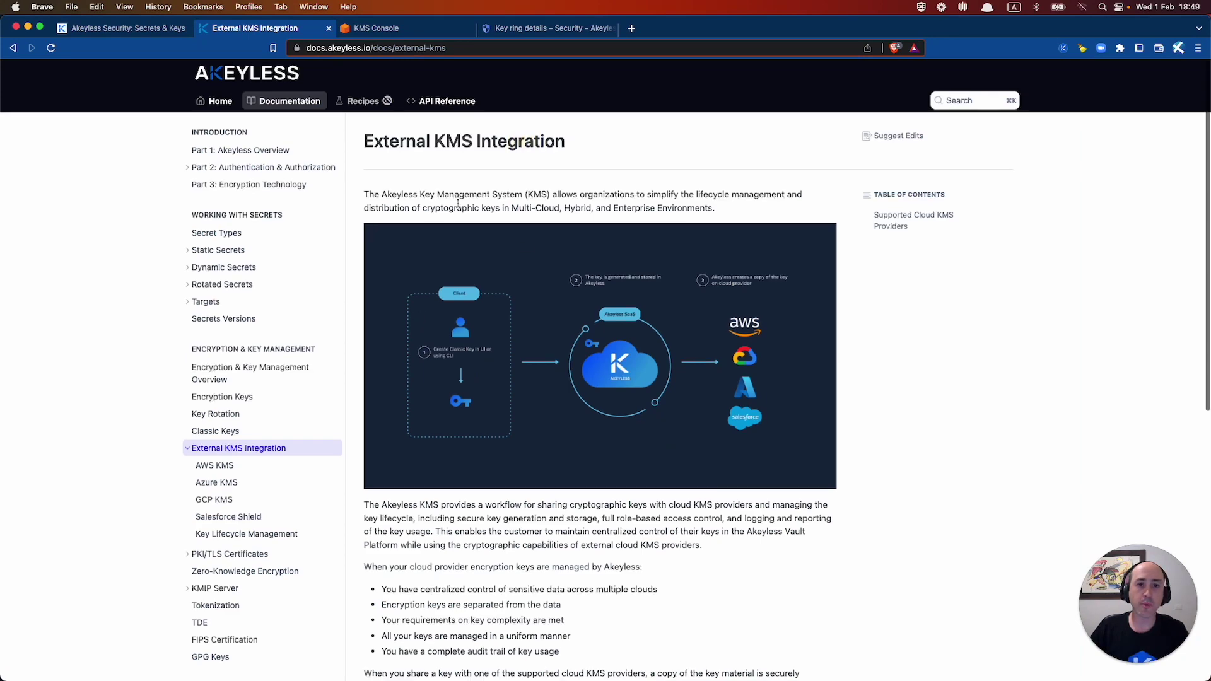
scroll(457, 202, down, 3)
click(216, 413)
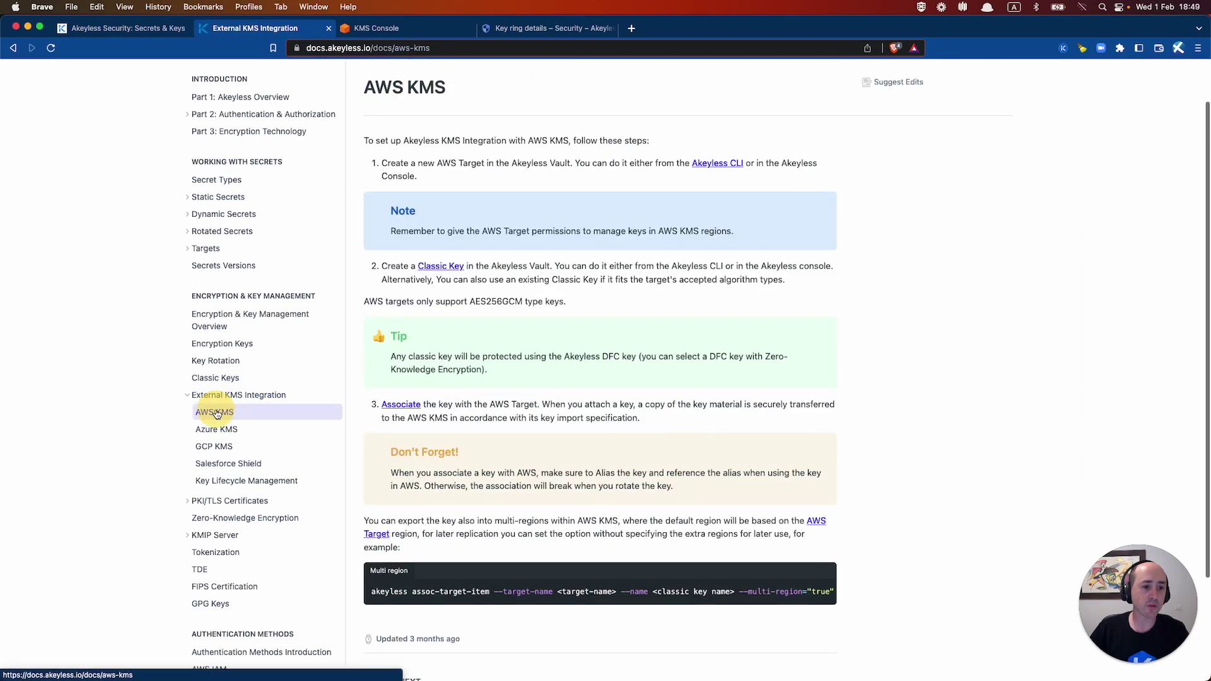
drag(396, 218, 571, 217)
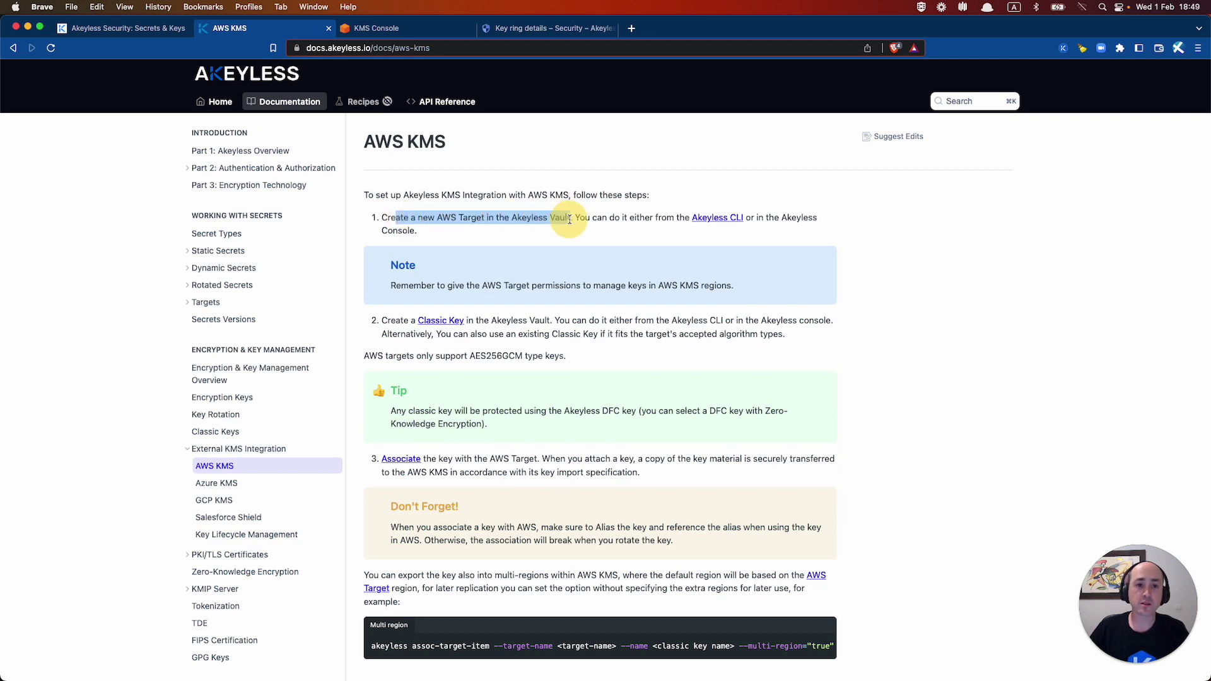
click(503, 218)
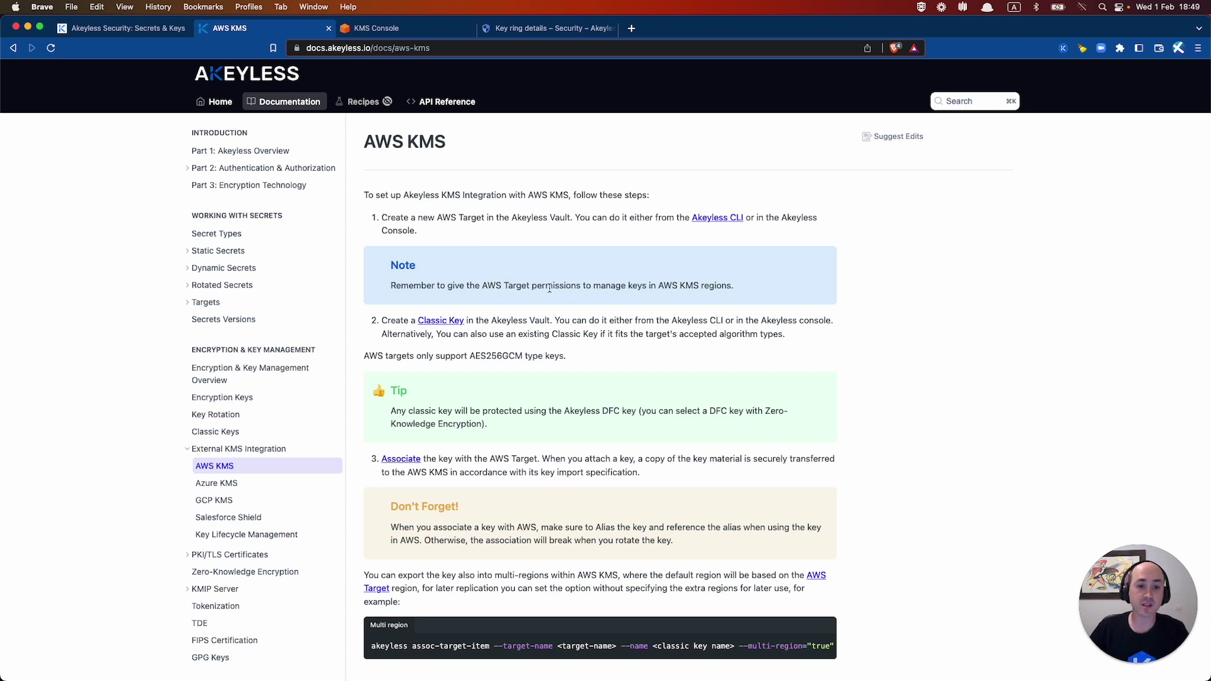
scroll(504, 315, down, 2)
scroll(504, 315, down, 2)
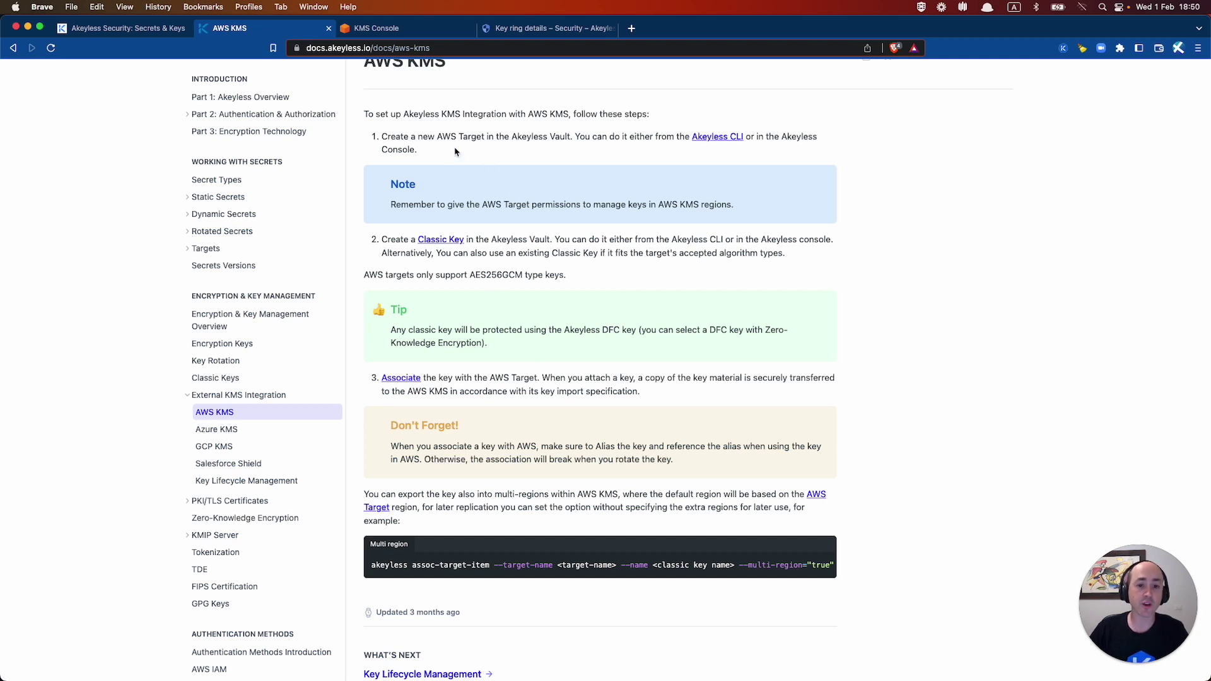
- In the Akeyless console, create a Classic Key named awsClassic of type AES256GCM, generated by Akeyless, using the defaultCluster gateway
click(150, 30)
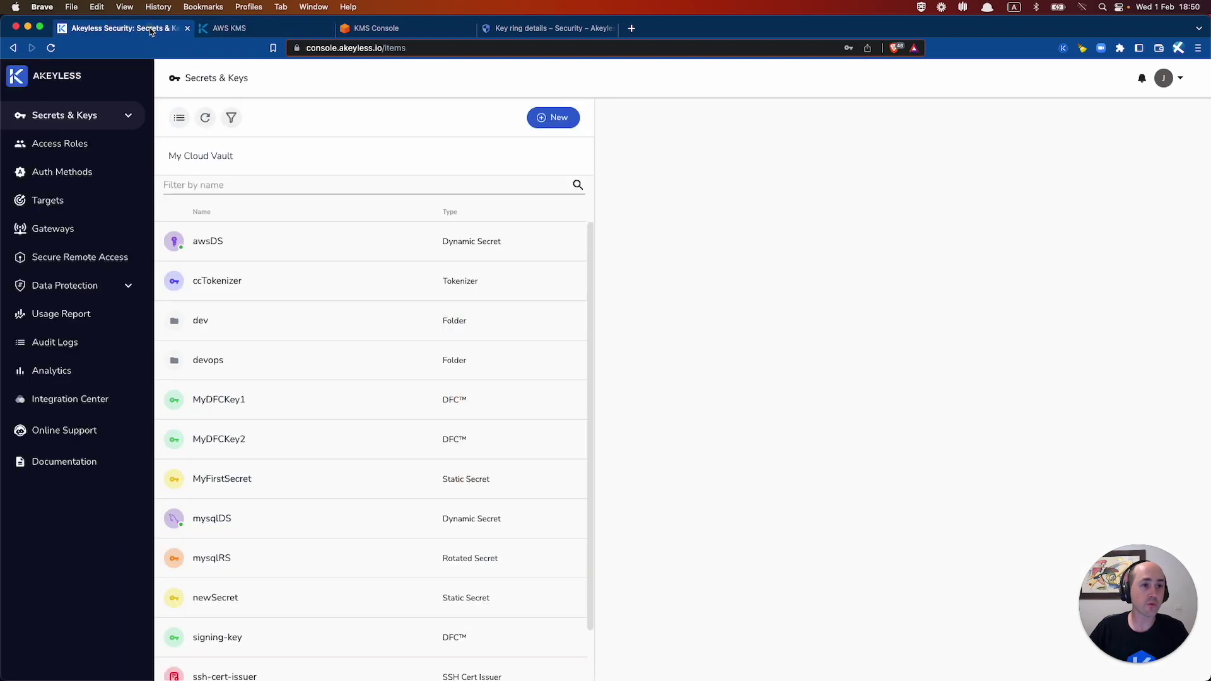
click(561, 118)
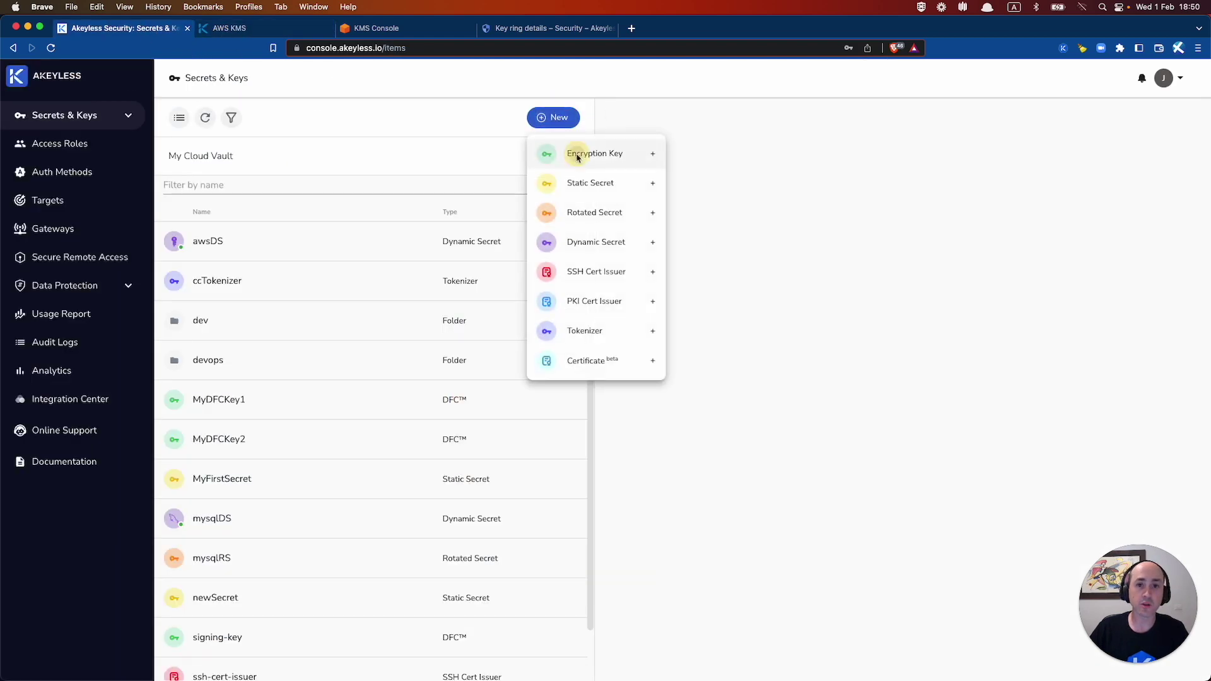
mouse_move(673, 164)
click(699, 182)
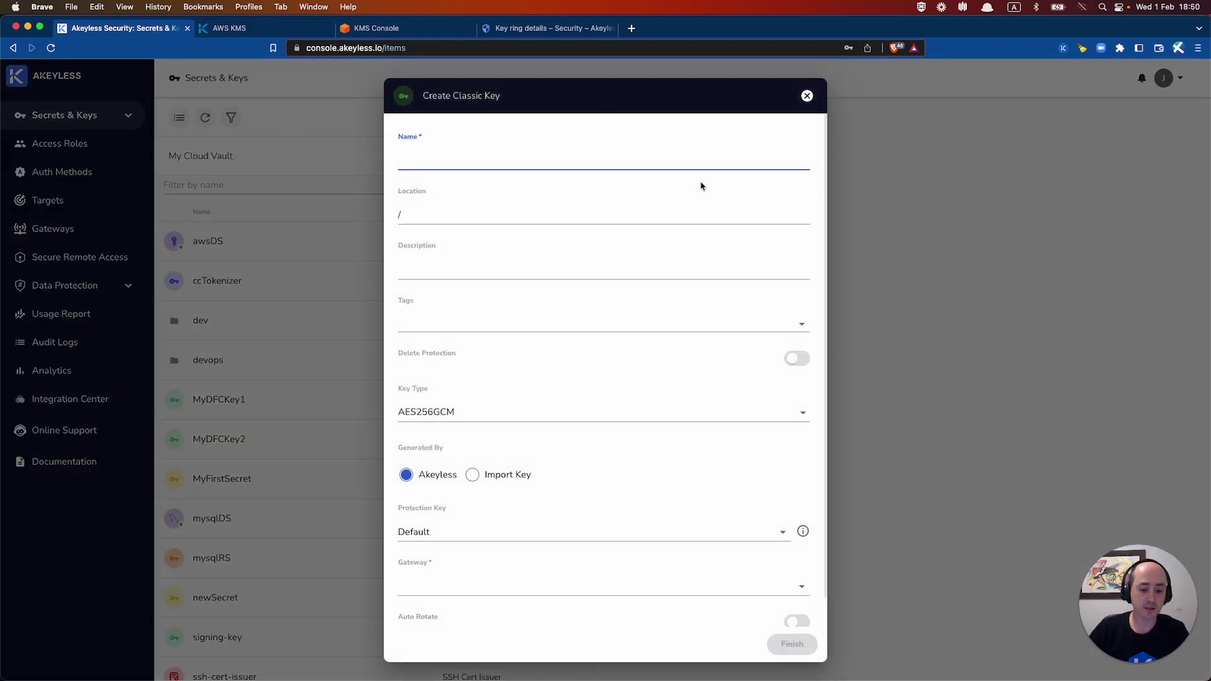
text(awsClassic)
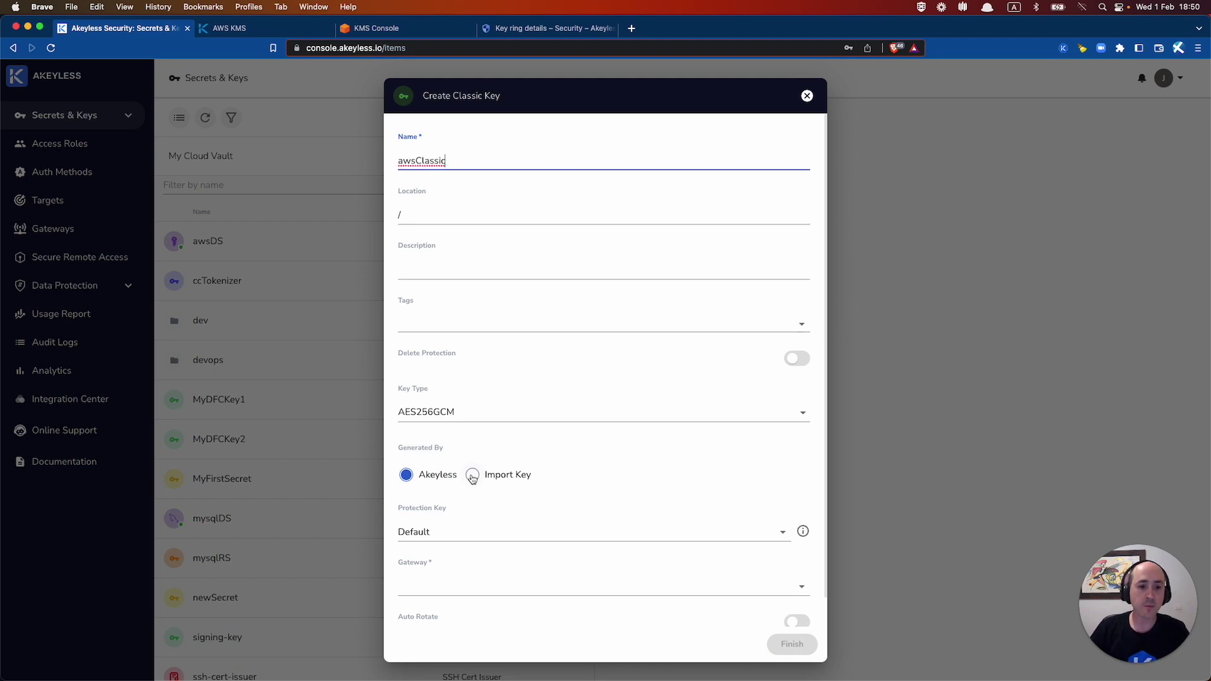
scroll(471, 475, down, 1)
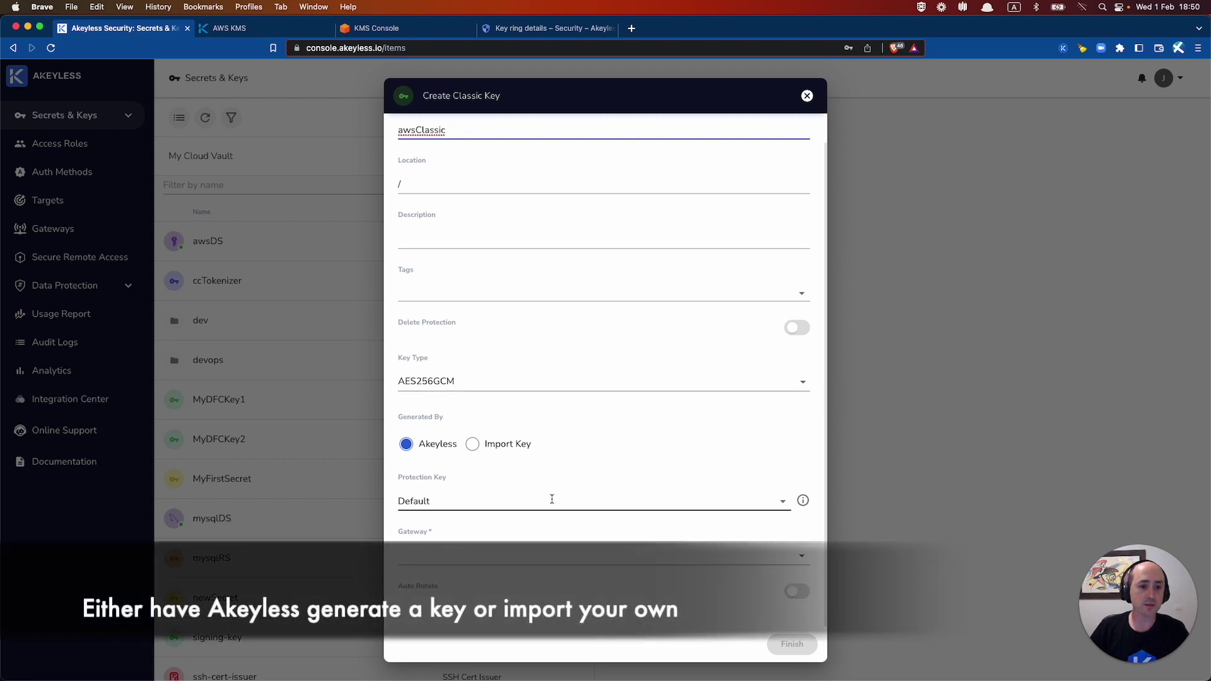
click(606, 554)
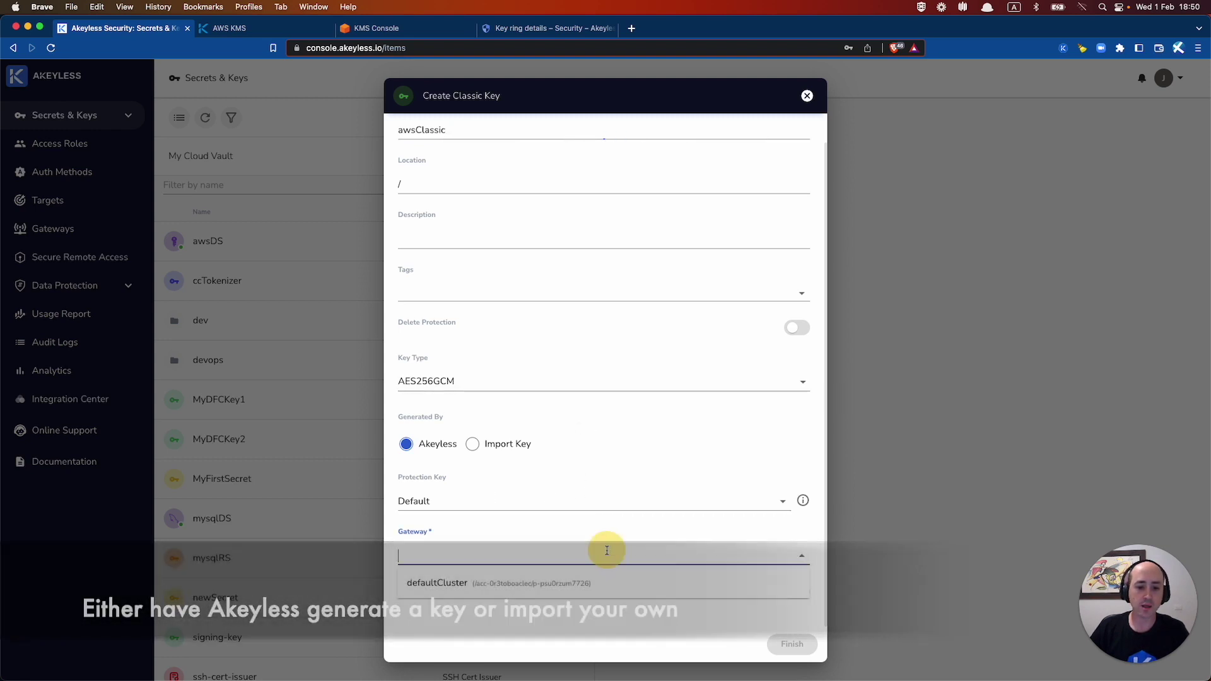
click(580, 575)
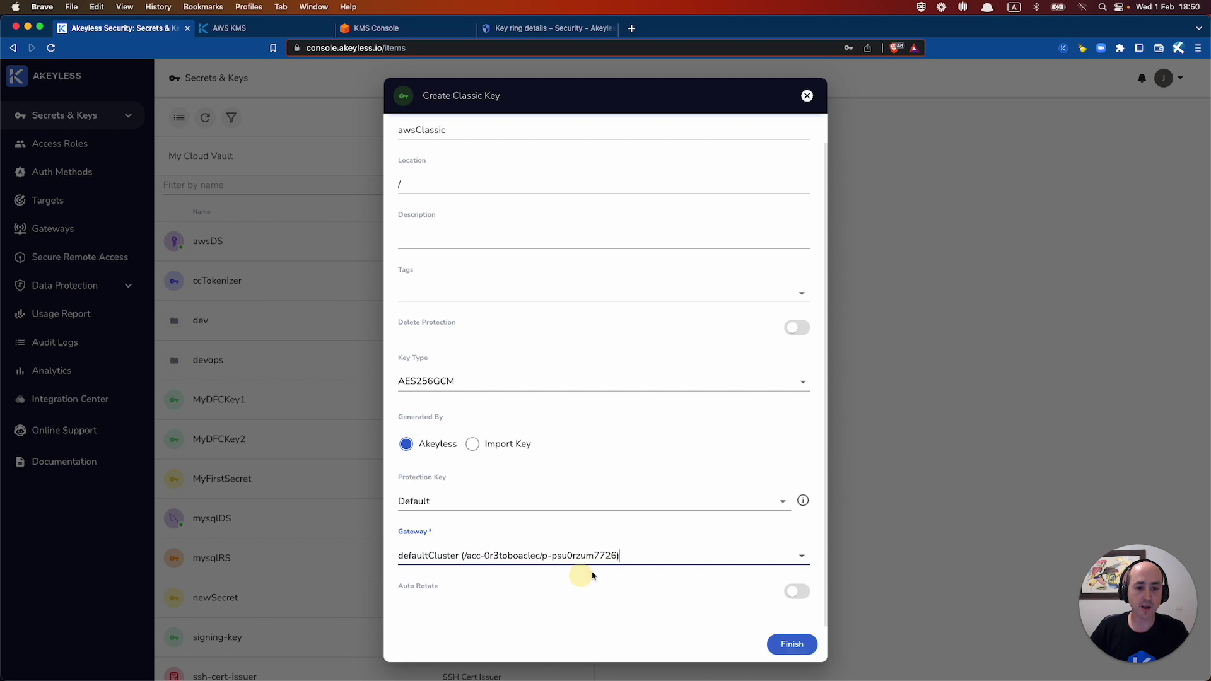
click(794, 644)
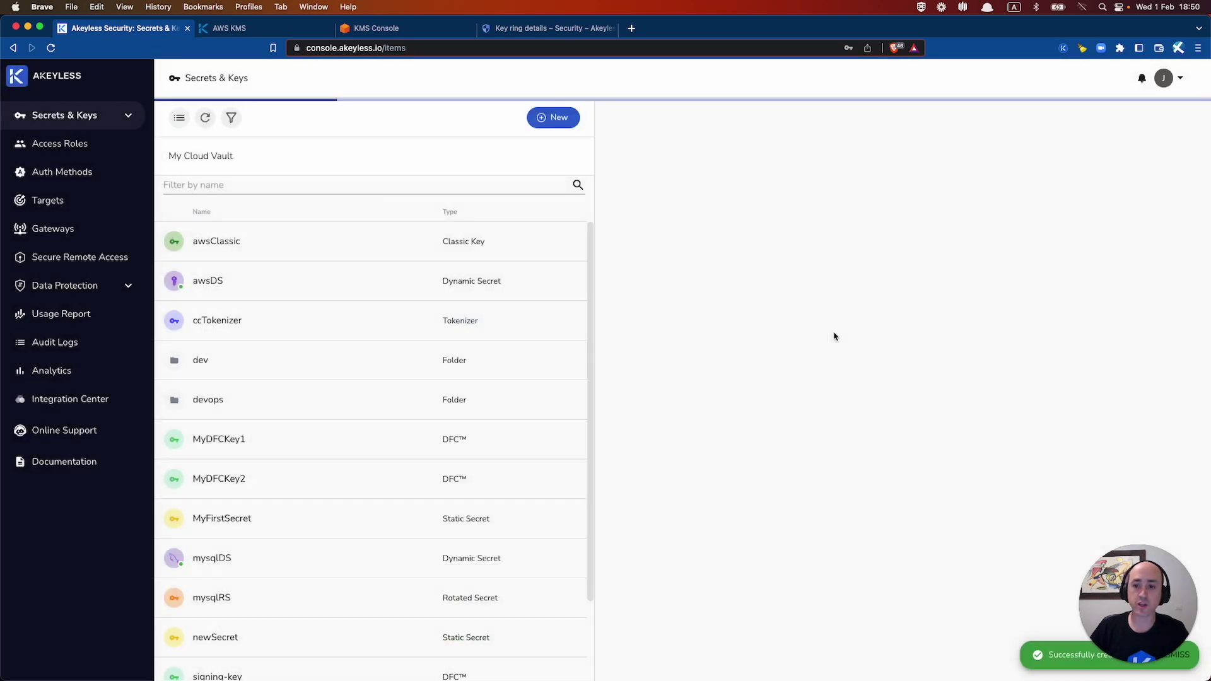
- Start provisioning the awsClassic key to an external KMS and choose awsTarget as the target
scroll(732, 404, down, 2)
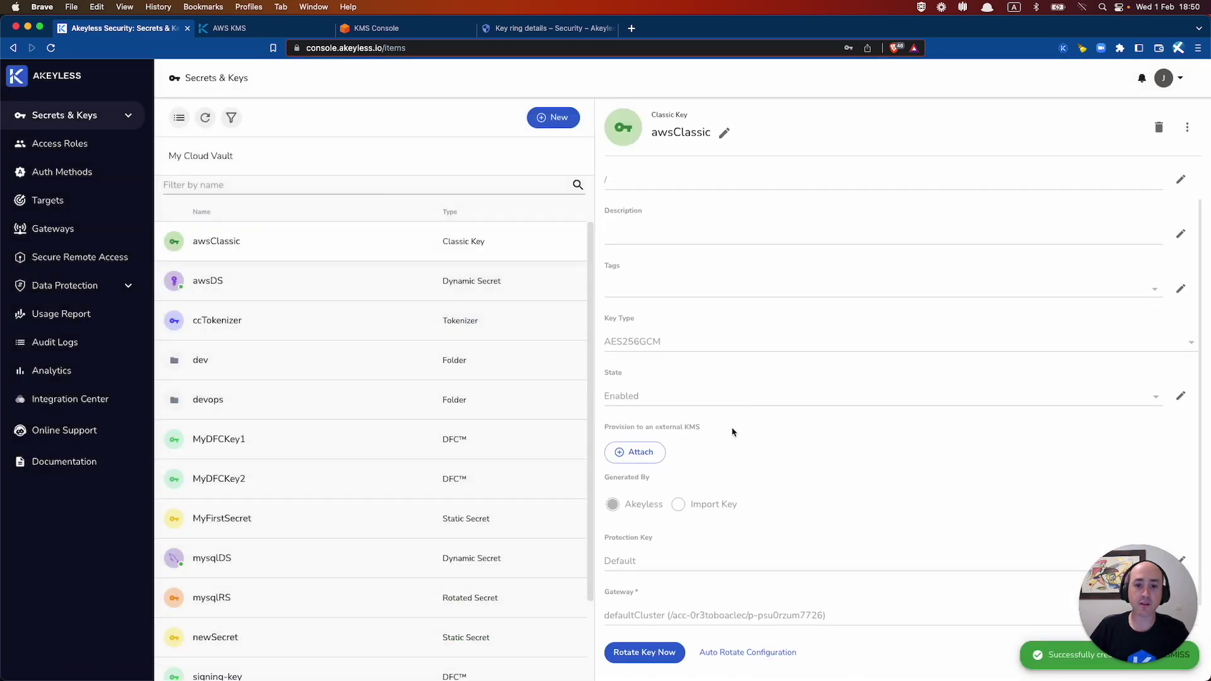
click(633, 454)
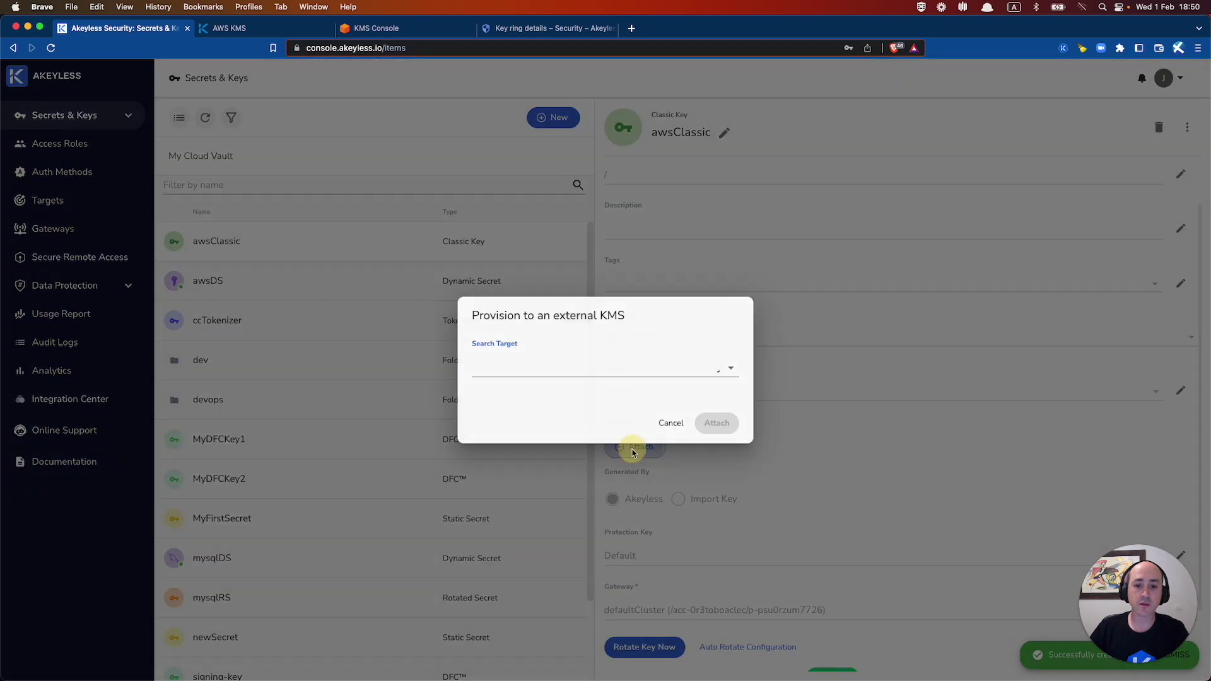
click(697, 363)
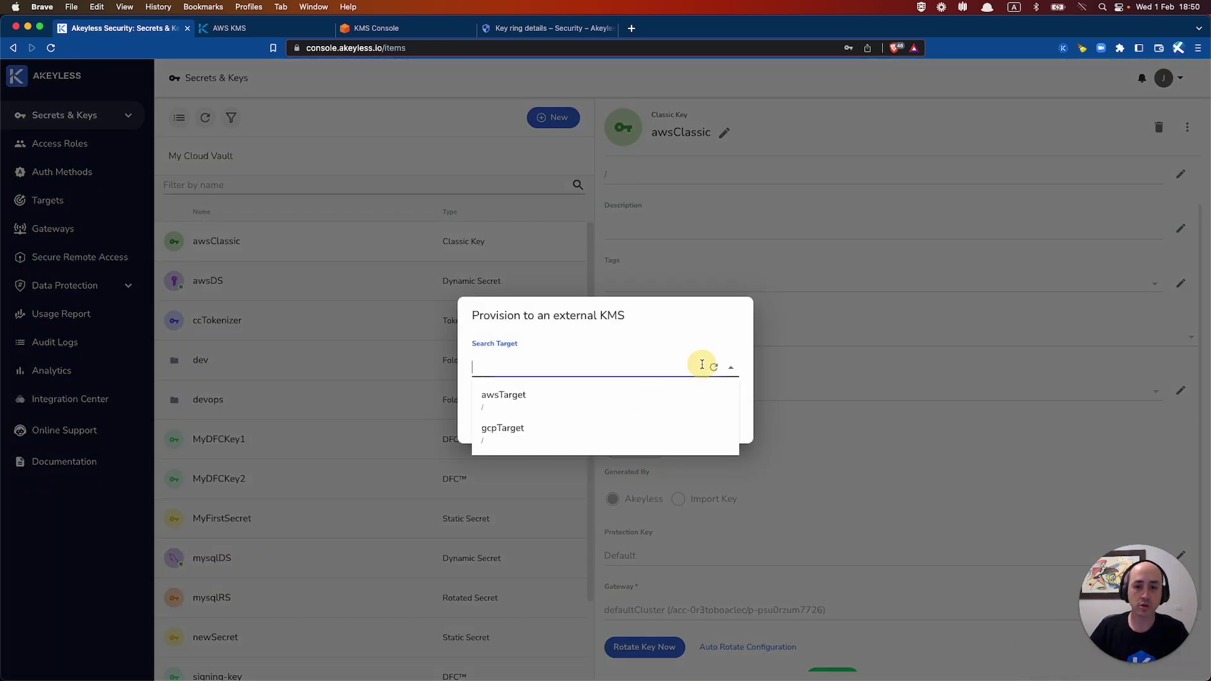
click(541, 394)
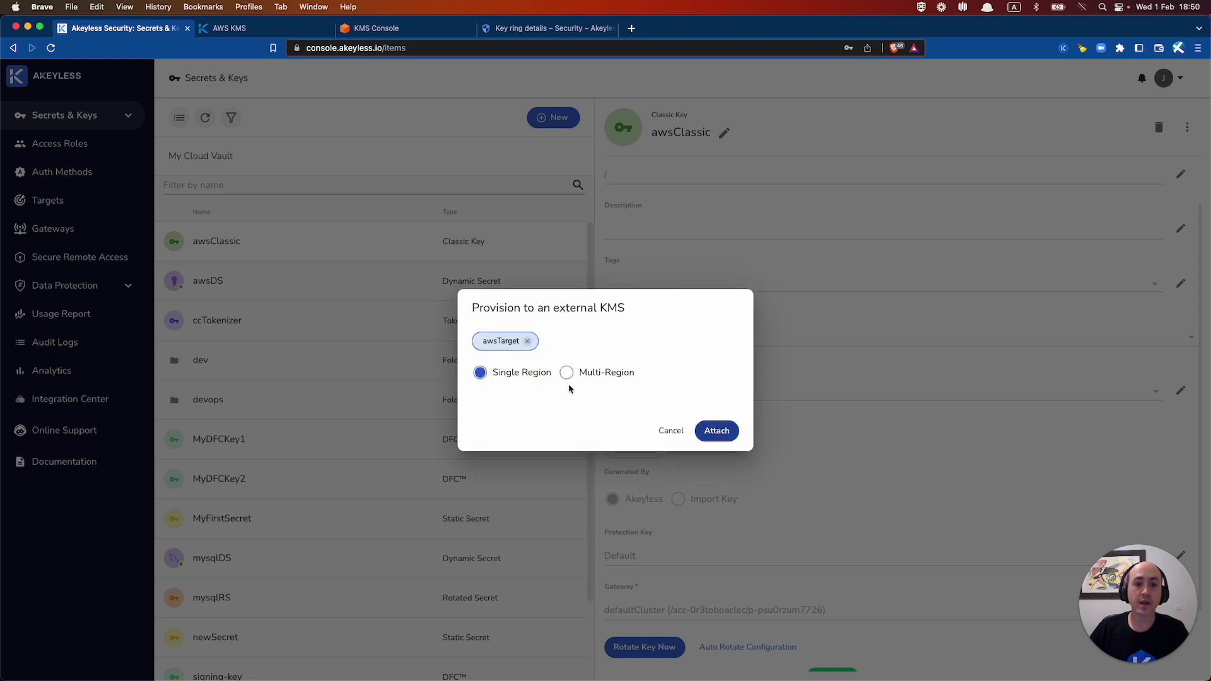
click(586, 376)
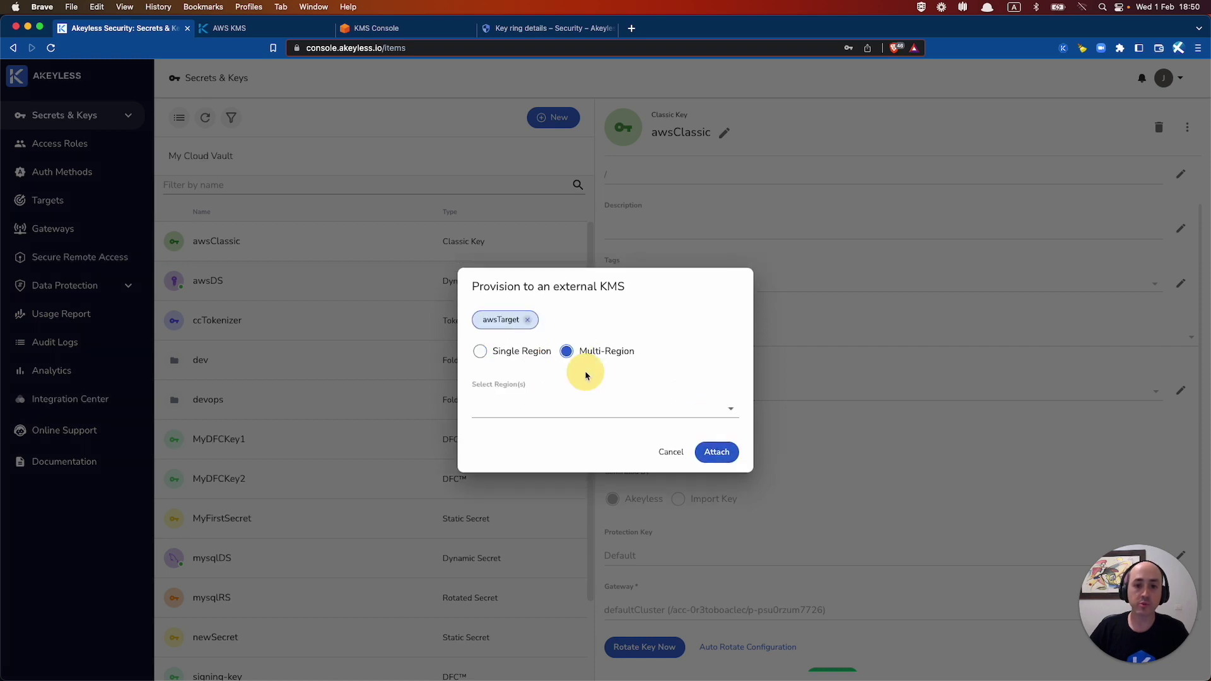
click(560, 410)
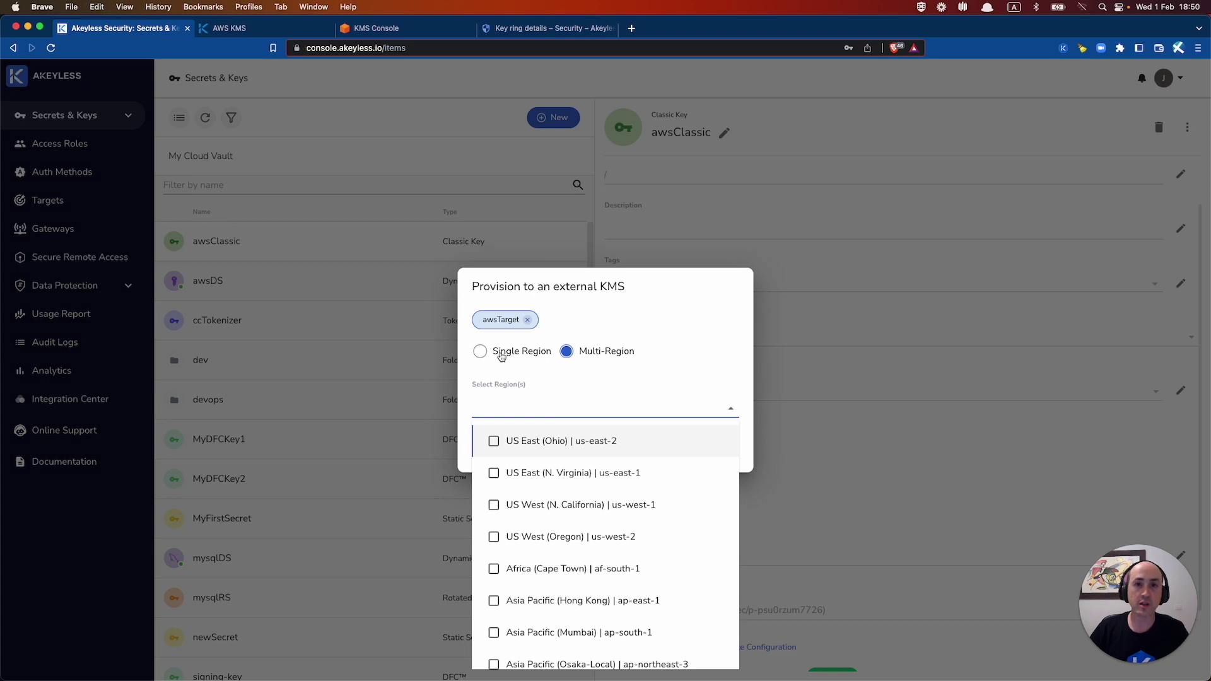
click(480, 354)
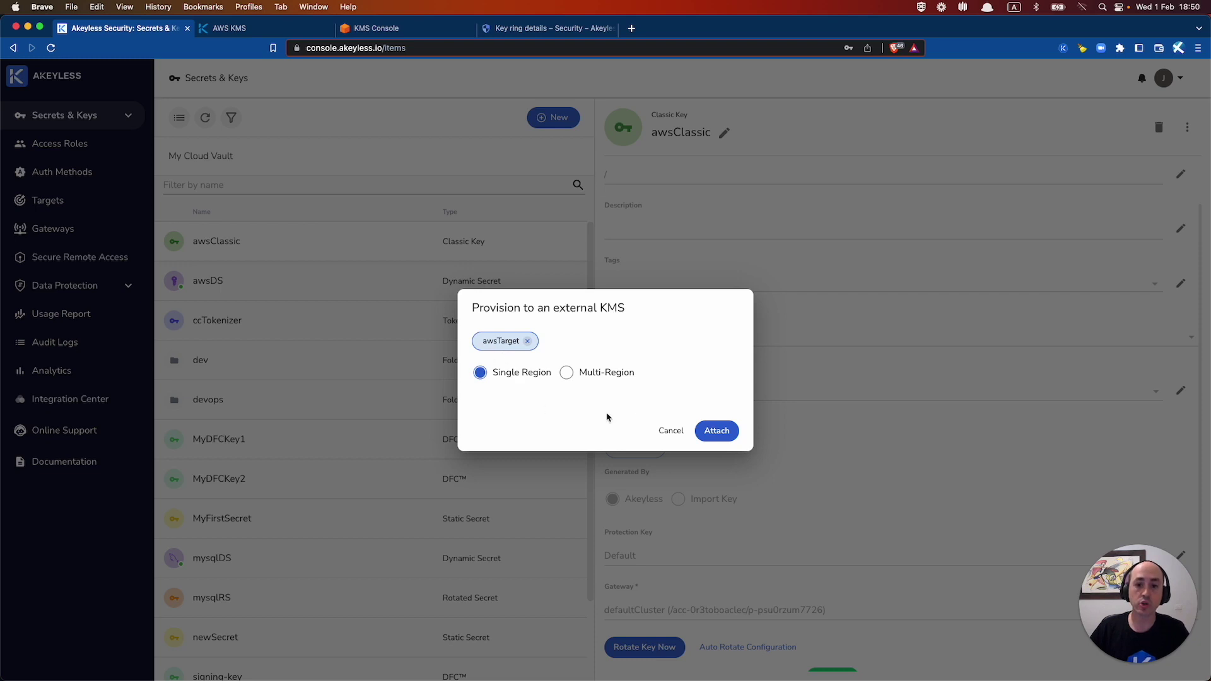
- Attach the awsClassic key to awsTarget as a single-region key and highlight its display ID in the key details
click(716, 431)
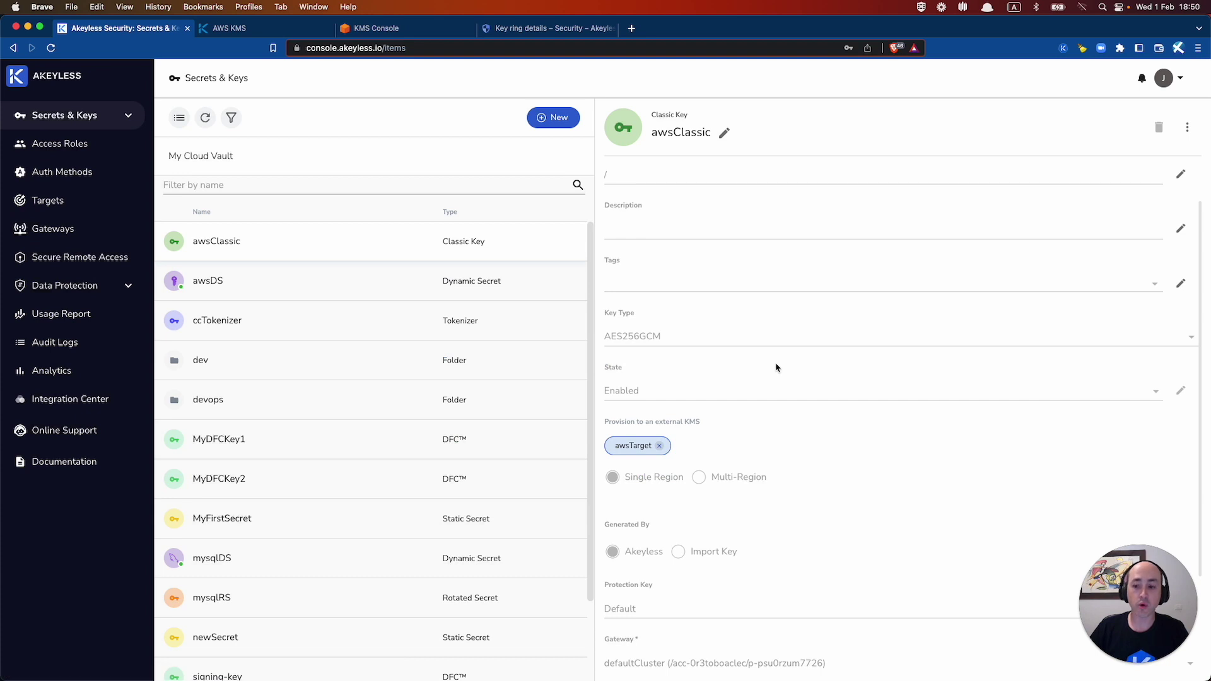
click(728, 288)
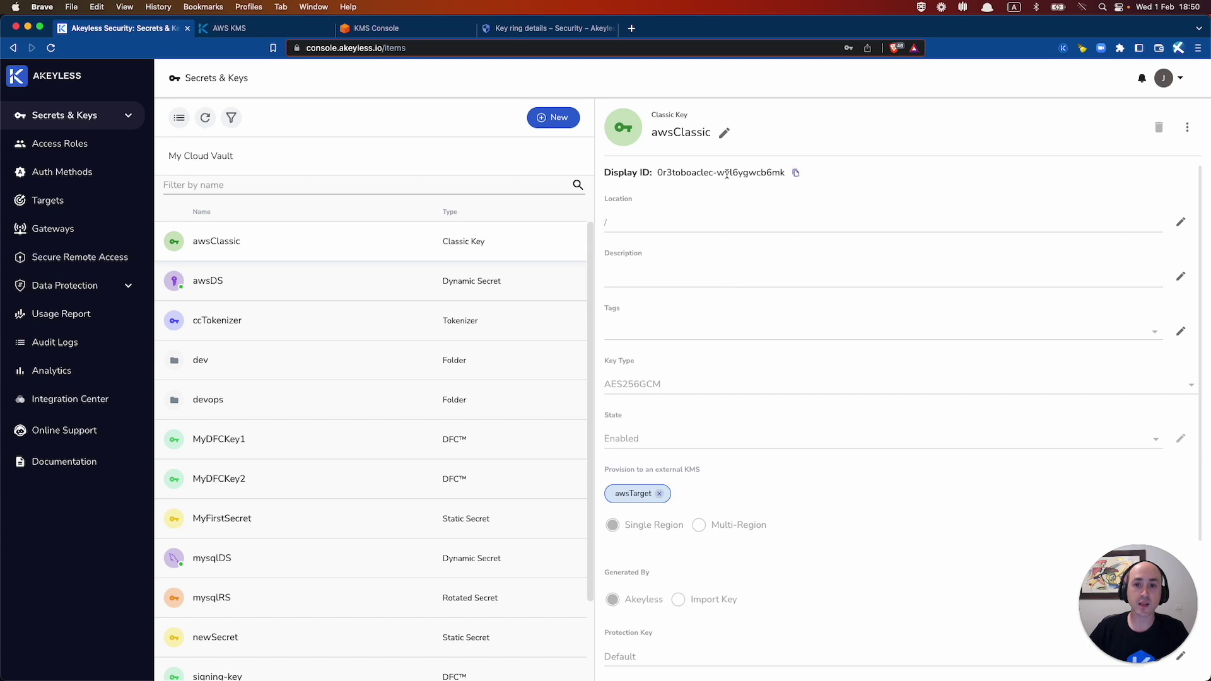
drag(667, 172, 748, 173)
- Switch to the AWS KMS console and open the managed-by-akeyless key on the second page of customer managed keys
click(390, 28)
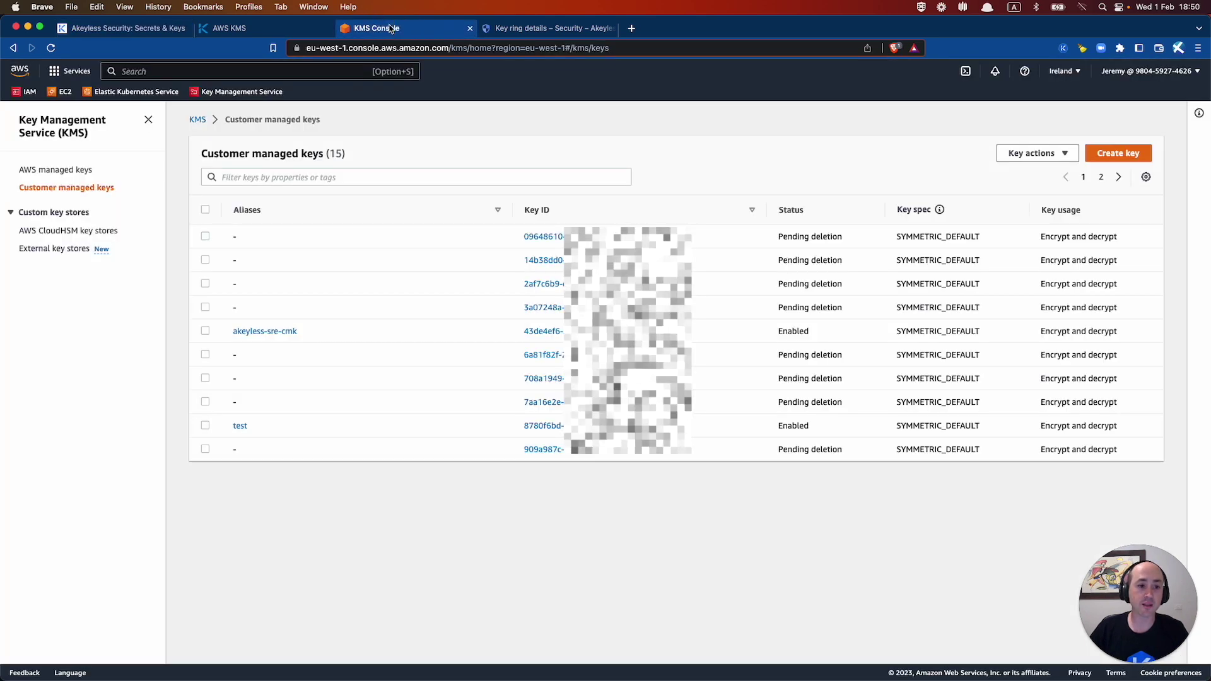
click(1119, 178)
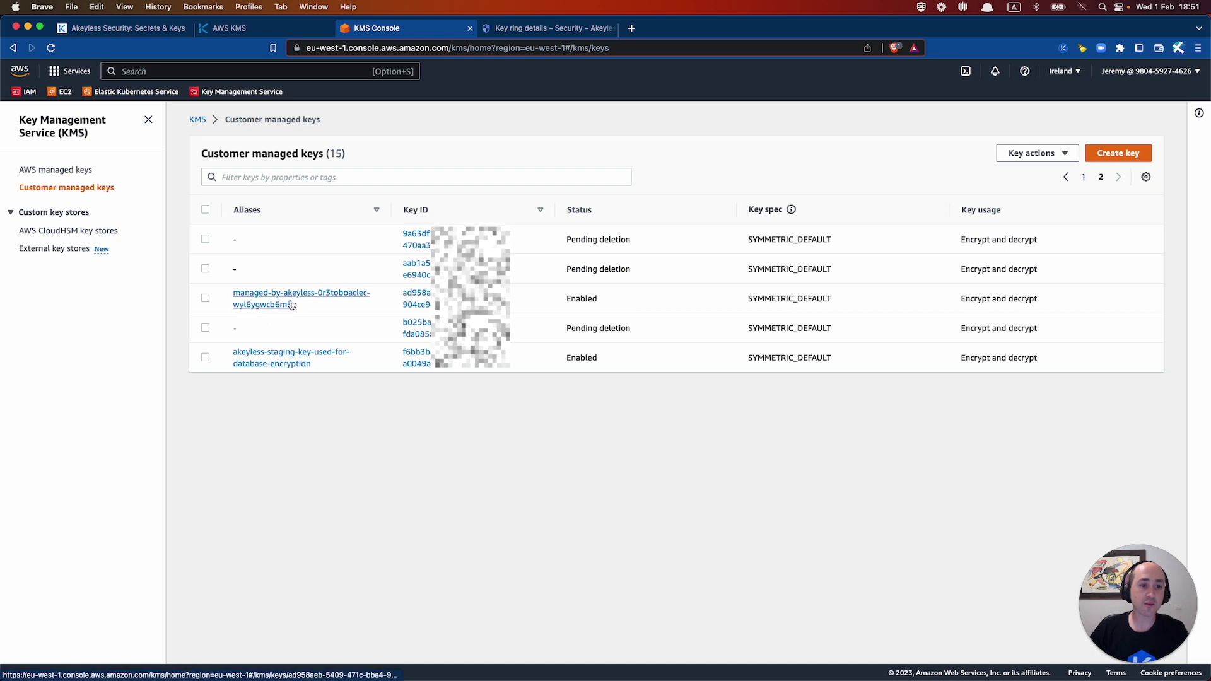
click(322, 297)
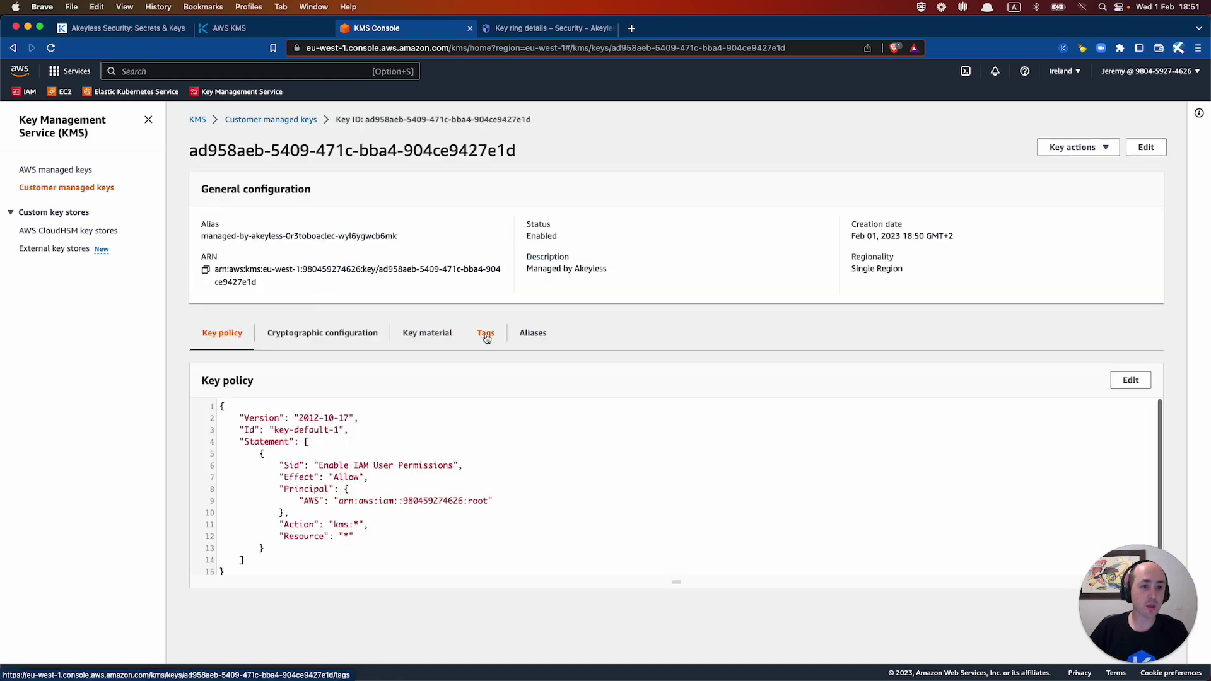
- Examine the managed key's cryptographic configuration, key material and tags, including its ItemVersion tag
click(366, 334)
click(416, 341)
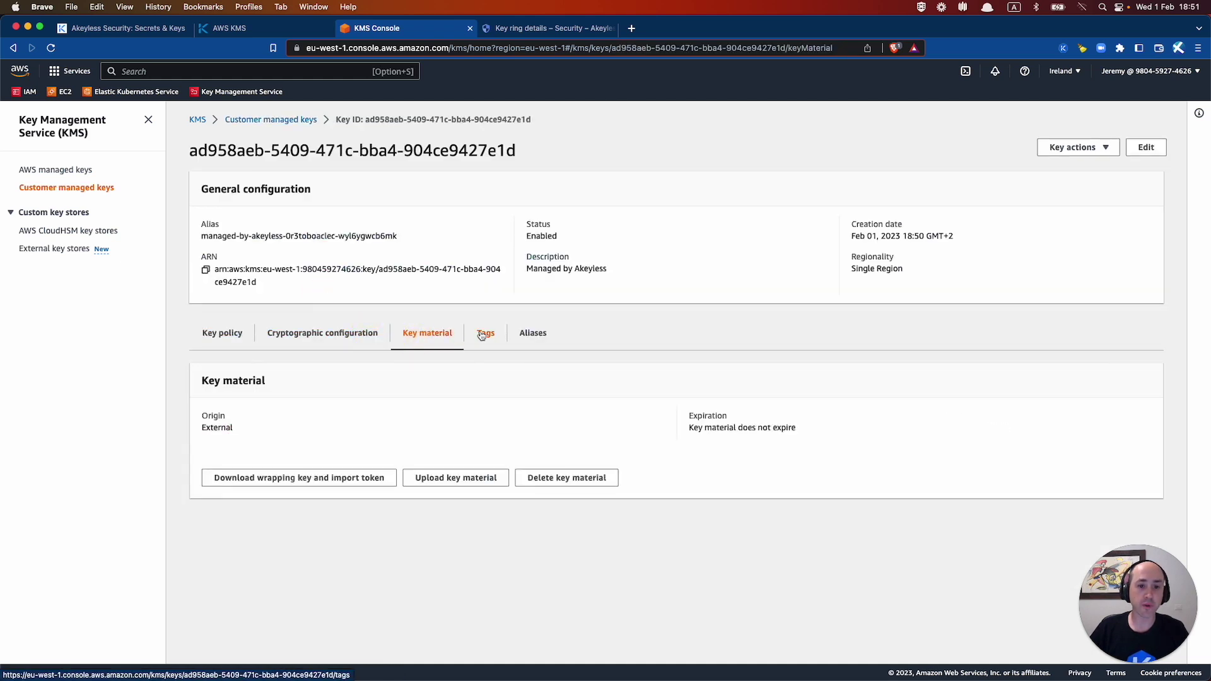
click(487, 332)
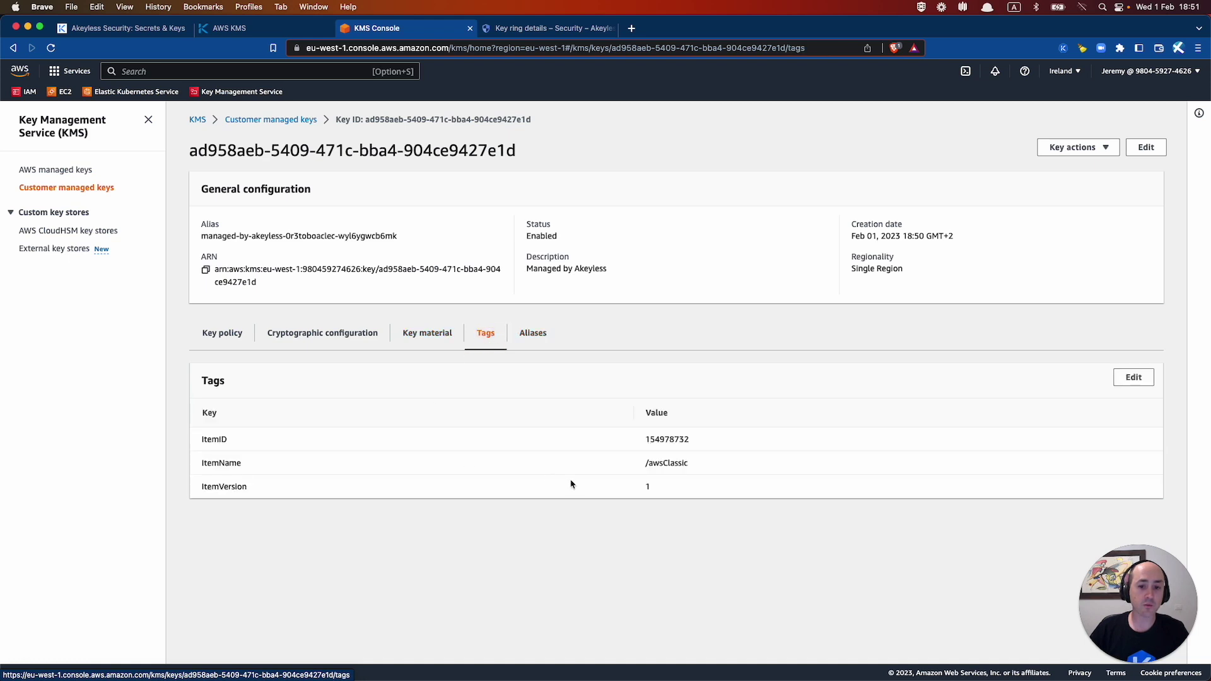
drag(662, 489, 624, 489)
click(624, 489)
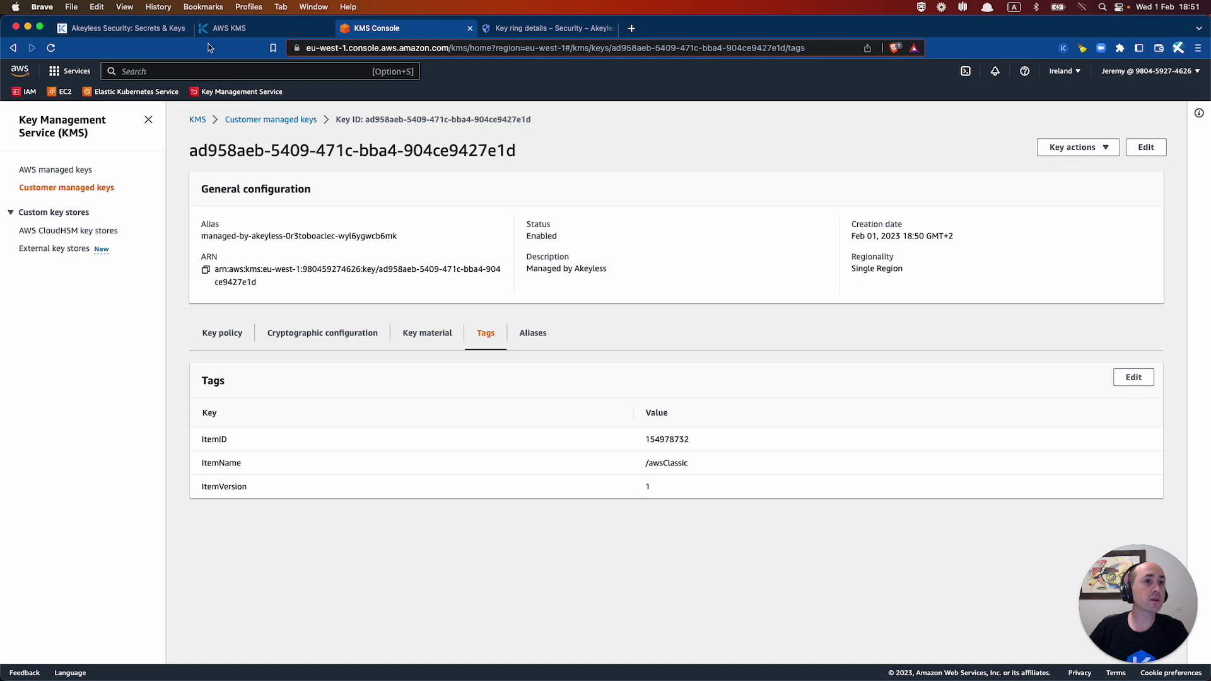
- Switch back to the Akeyless console, rotate the awsClassic key immediately, and show its previous versions
click(158, 28)
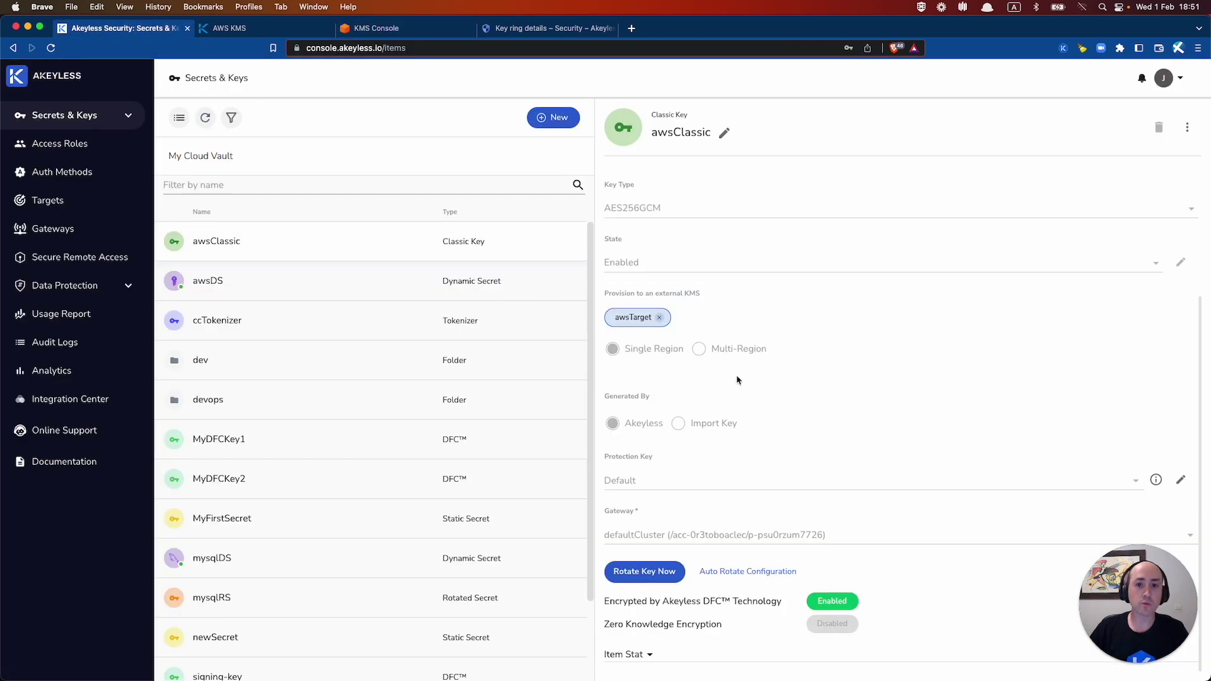
click(652, 576)
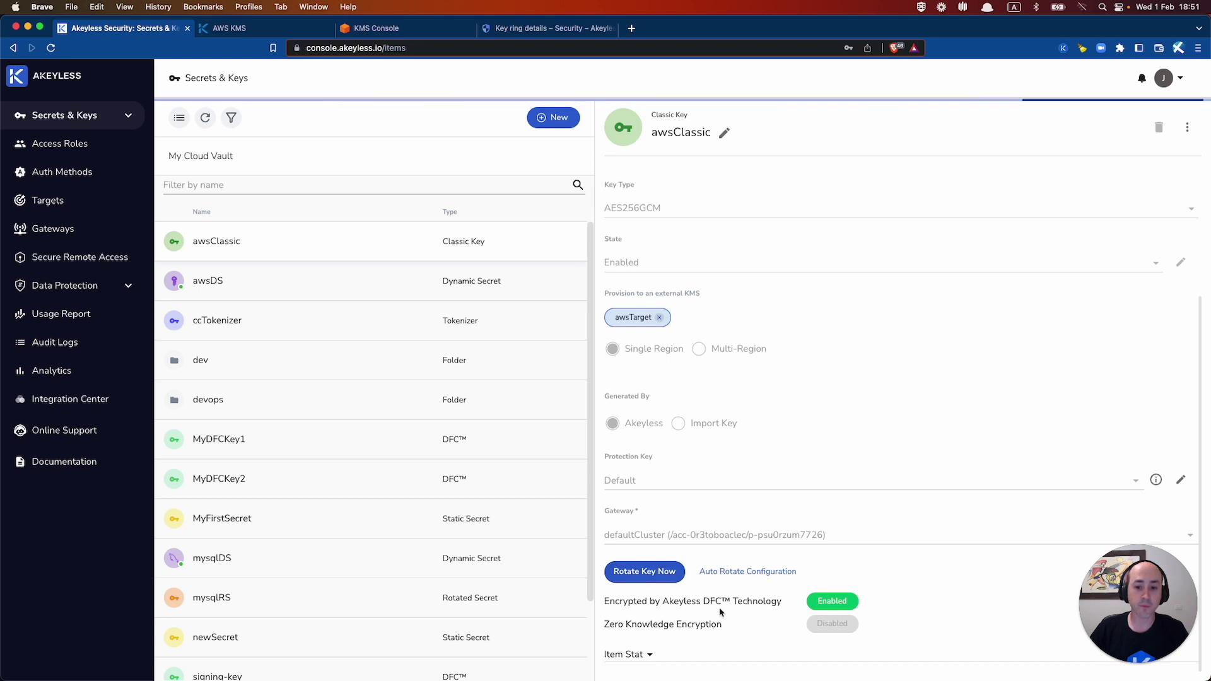
scroll(719, 612, down, 1)
click(692, 633)
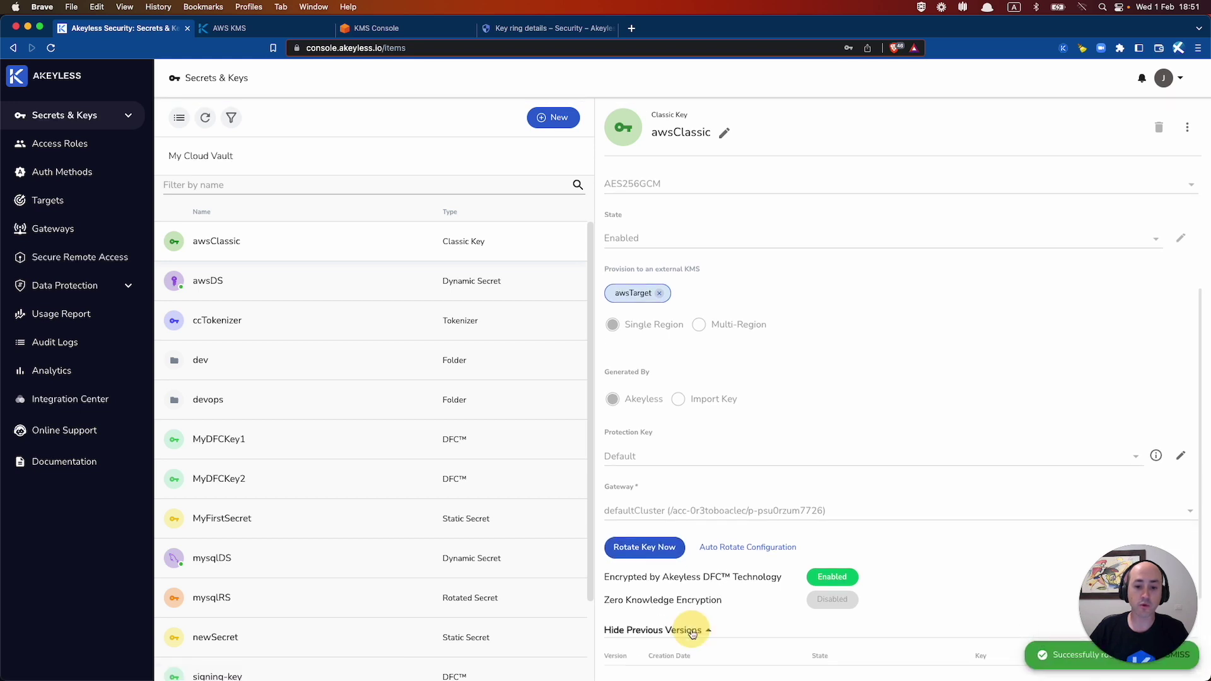
scroll(692, 633, down, 3)
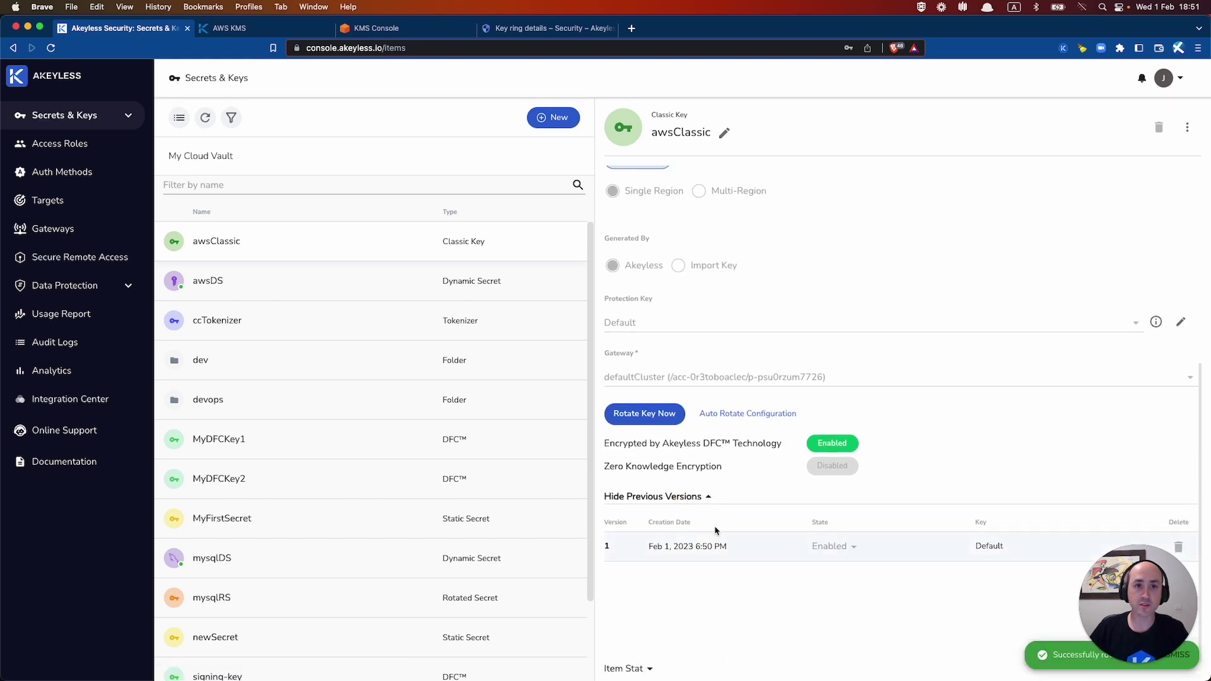
- Return to the AWS KMS console and check the alias of the original key after the rotation
click(385, 29)
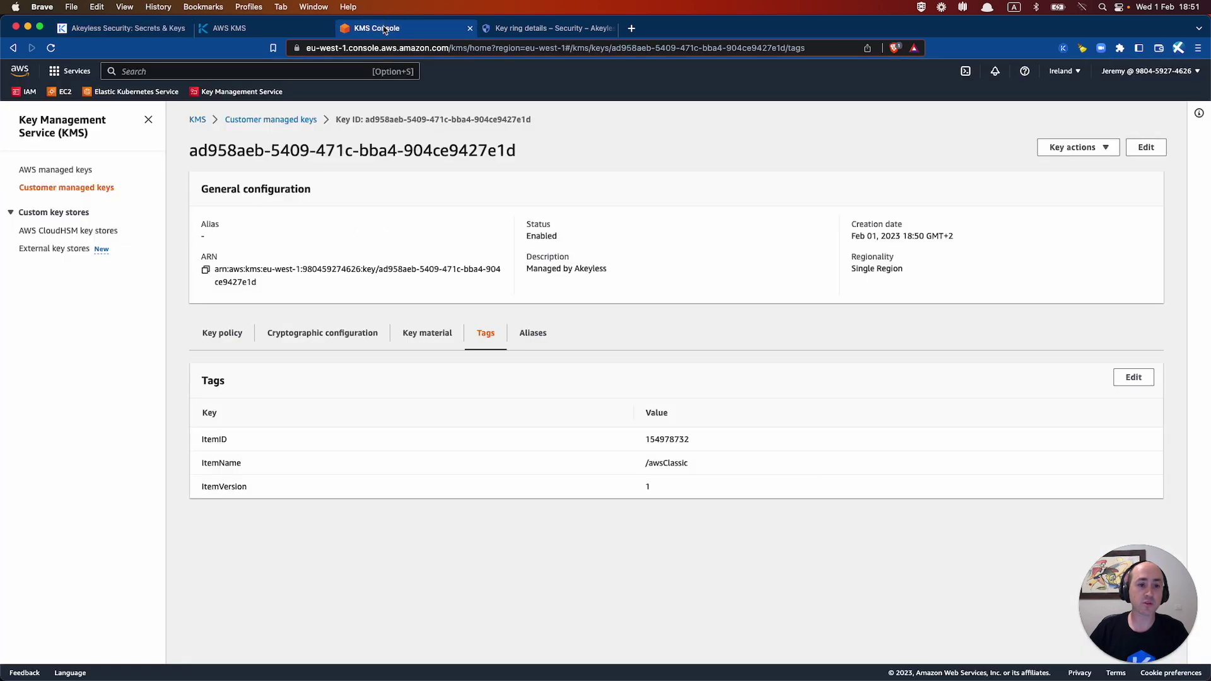
drag(200, 223, 264, 244)
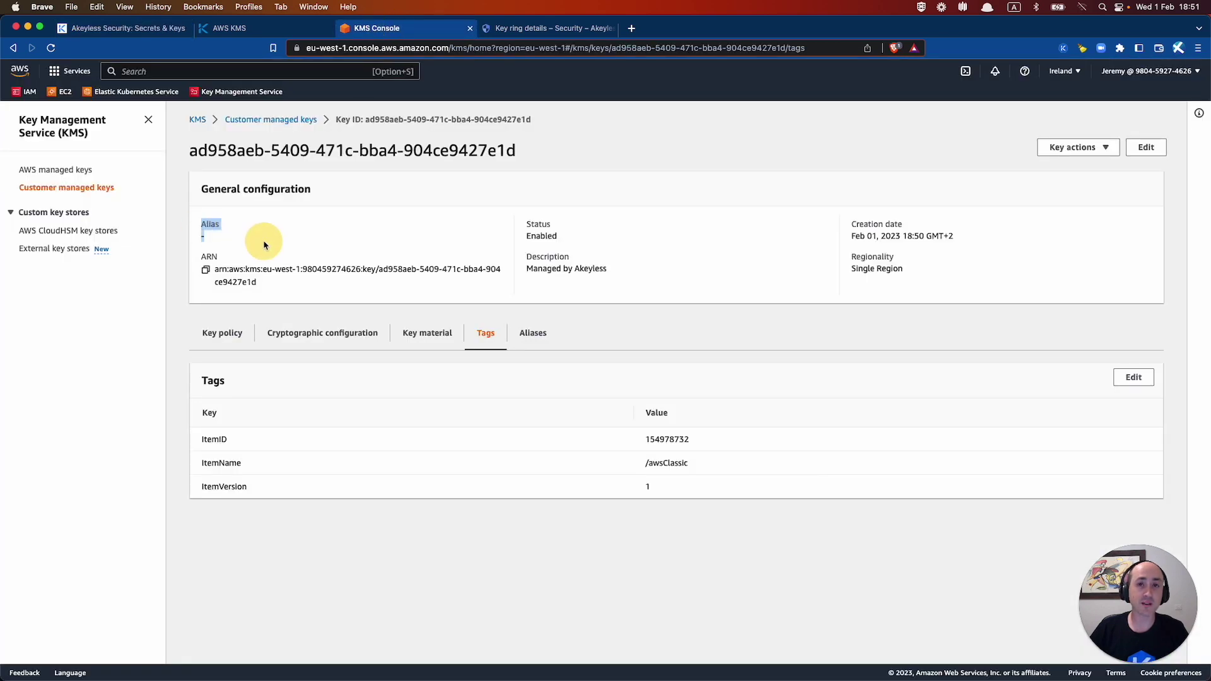
click(265, 245)
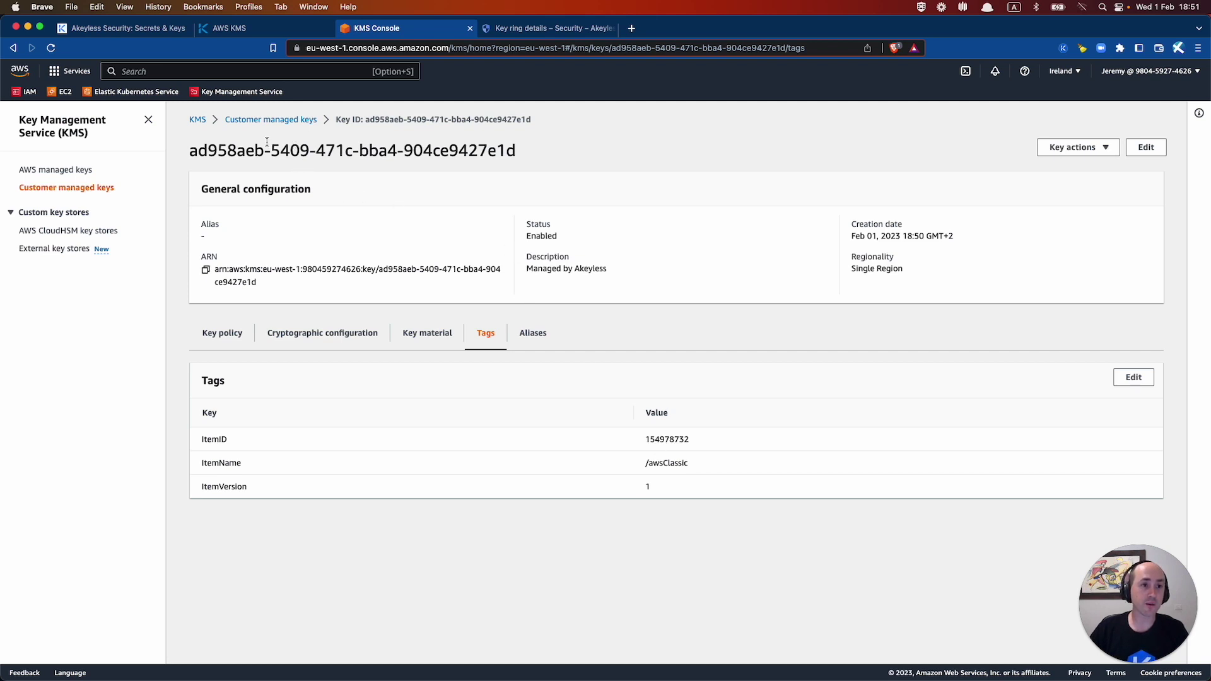
- Open the managed-by-akeyless key from the first page of customer managed keys and show its tags
click(272, 120)
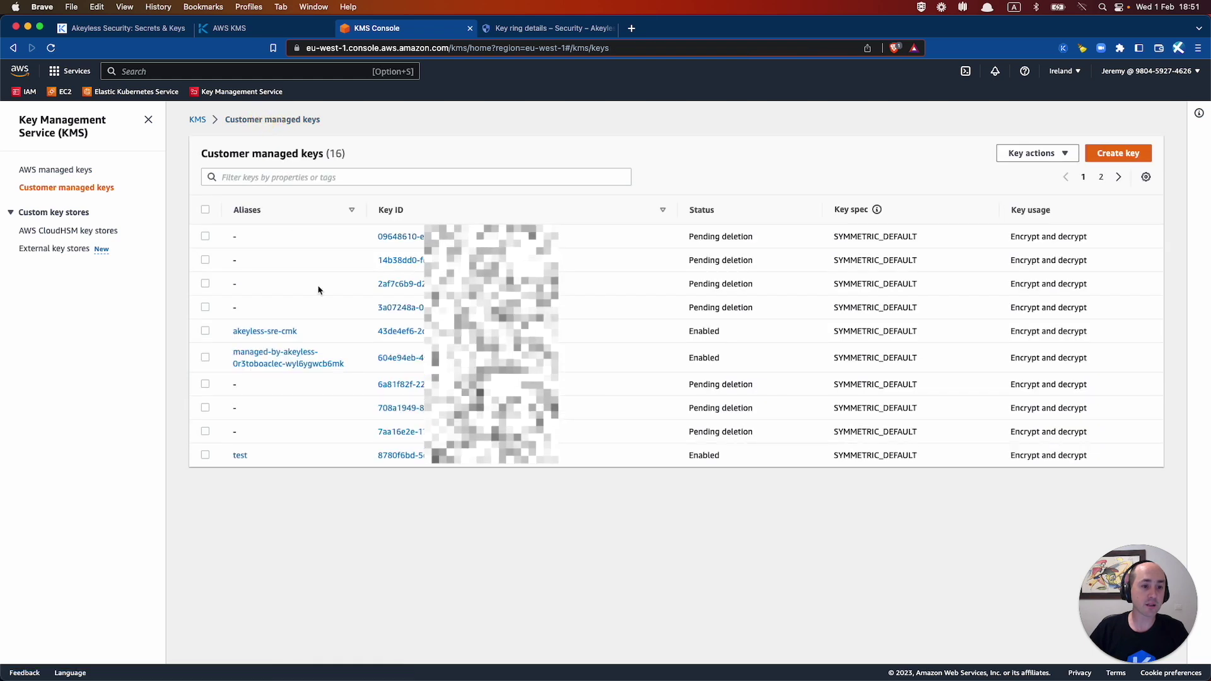
click(294, 361)
click(488, 334)
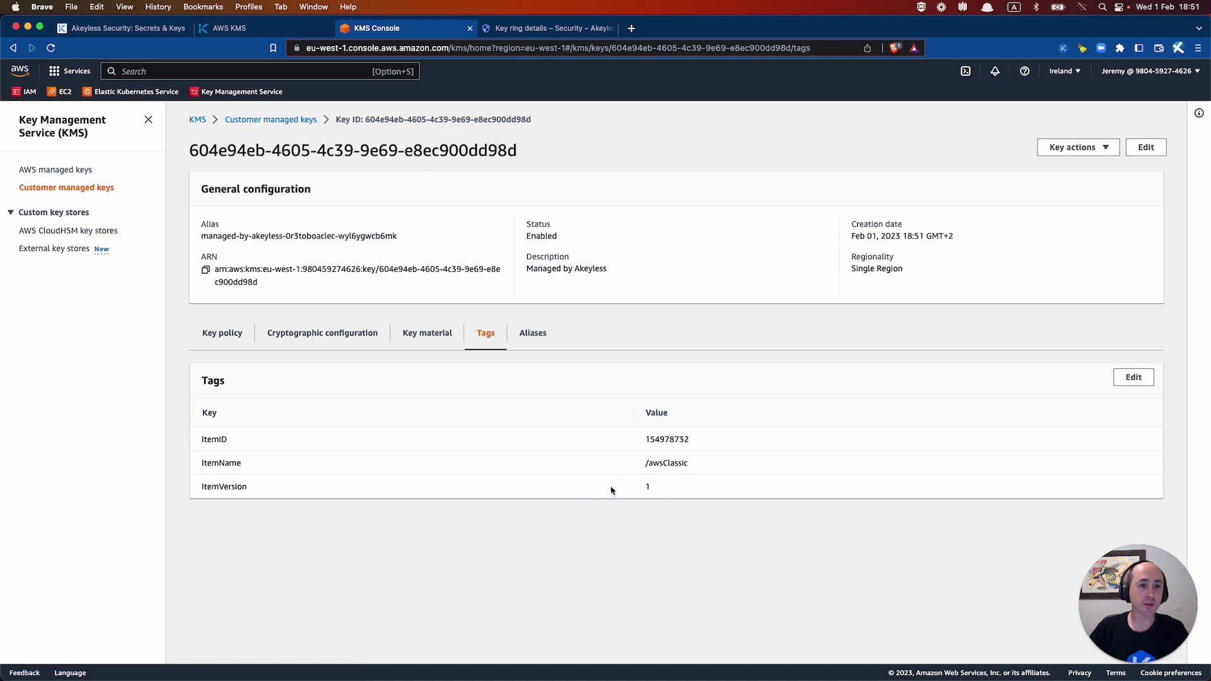
- Switch back to the Akeyless console and rotate the awsClassic key immediately a second time
click(145, 28)
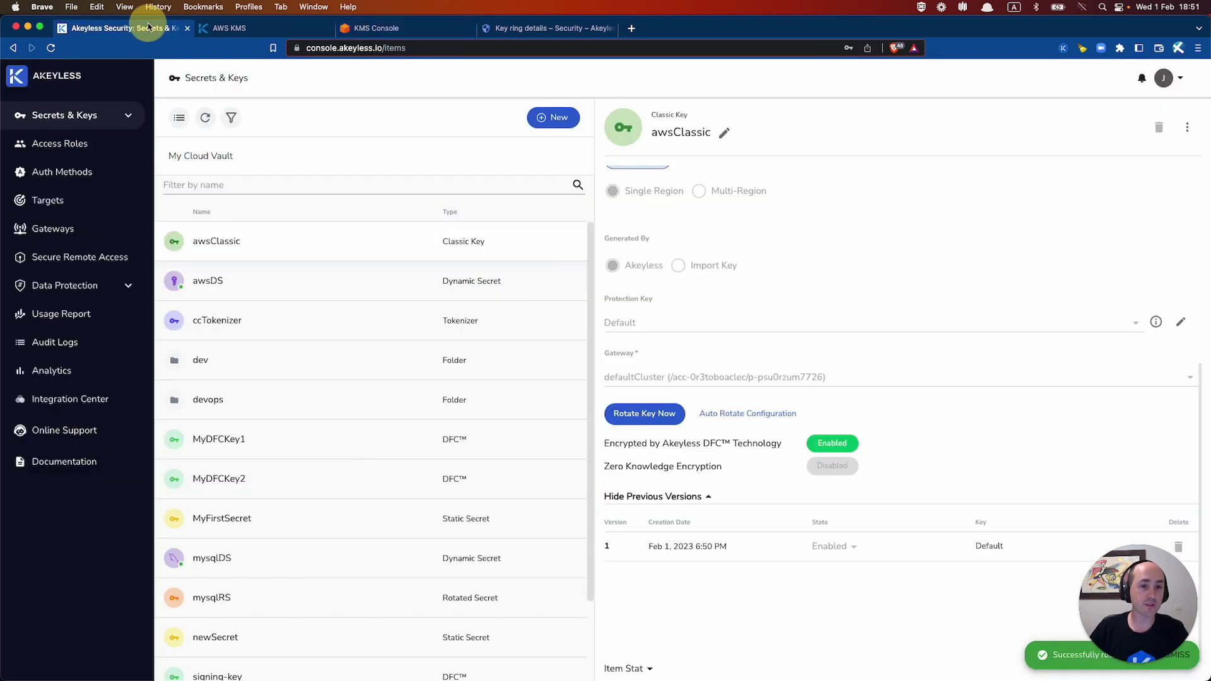
click(658, 413)
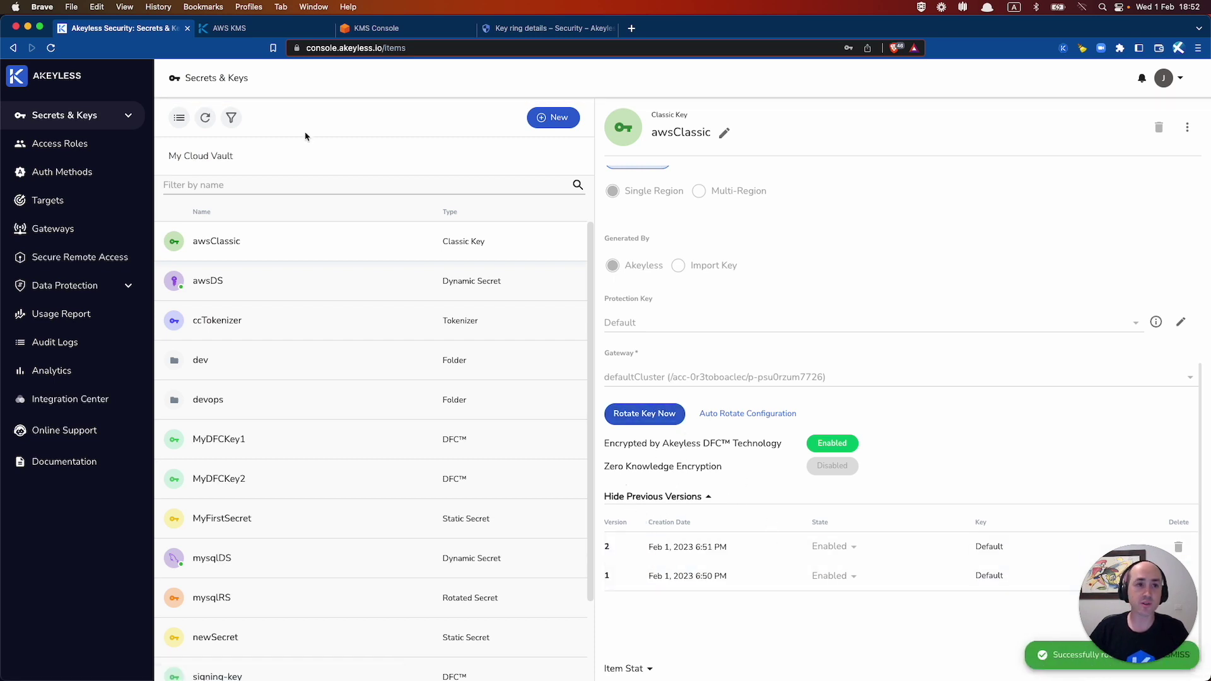
- Return to the AWS KMS console, check the previous key's alias, and inspect the tags of the key now aliased managed-by-akeyless
click(369, 28)
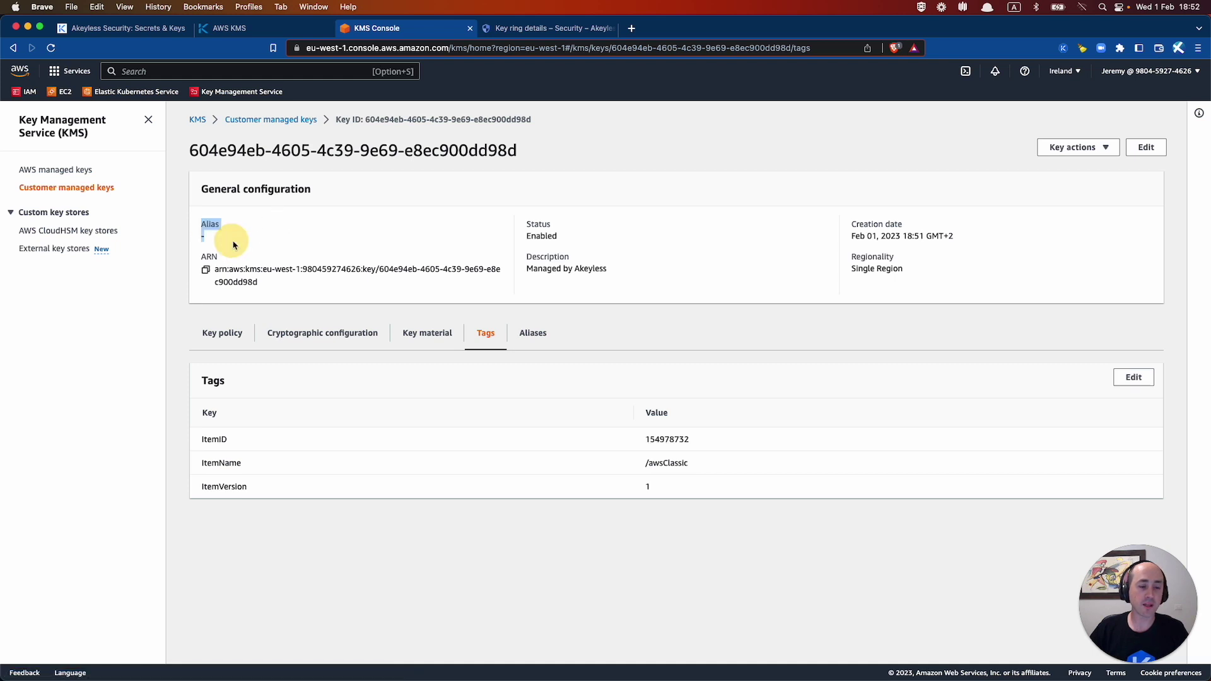
click(282, 121)
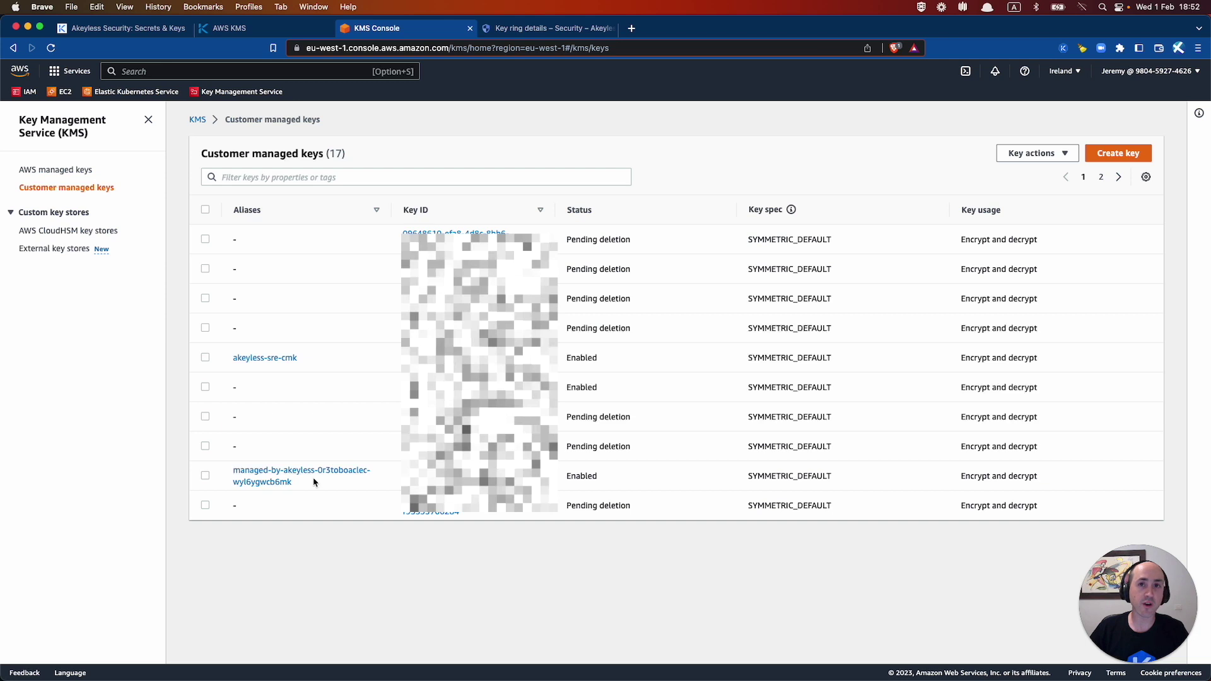
click(261, 471)
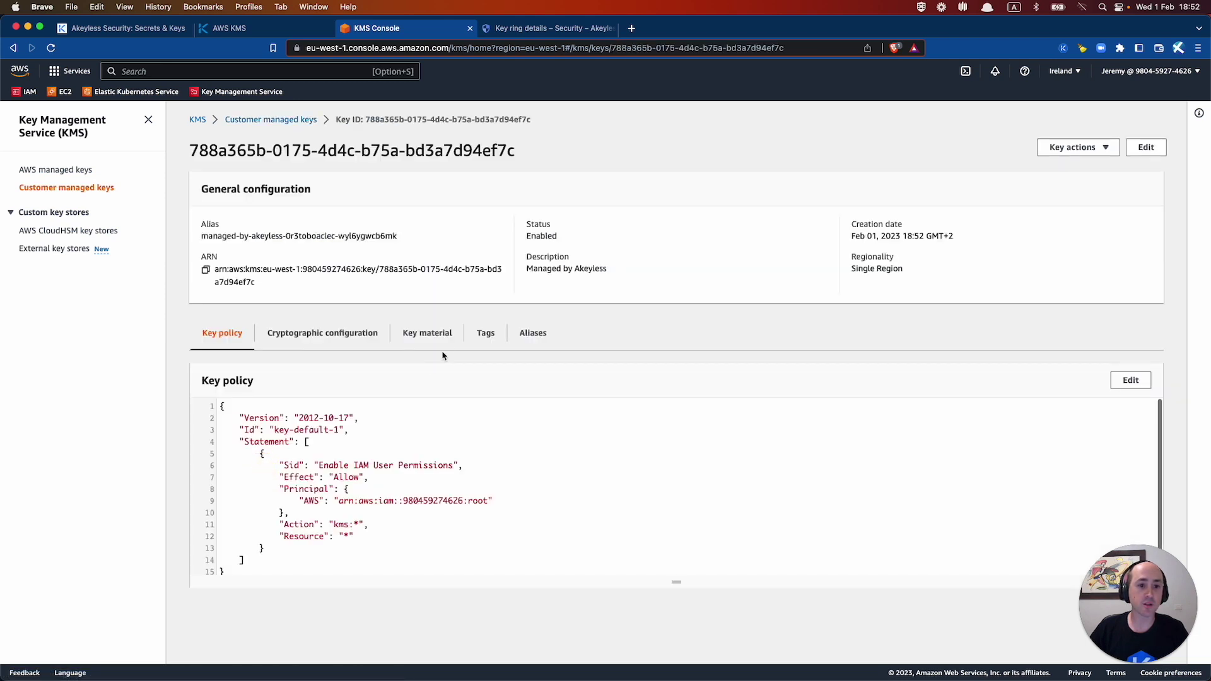
click(485, 329)
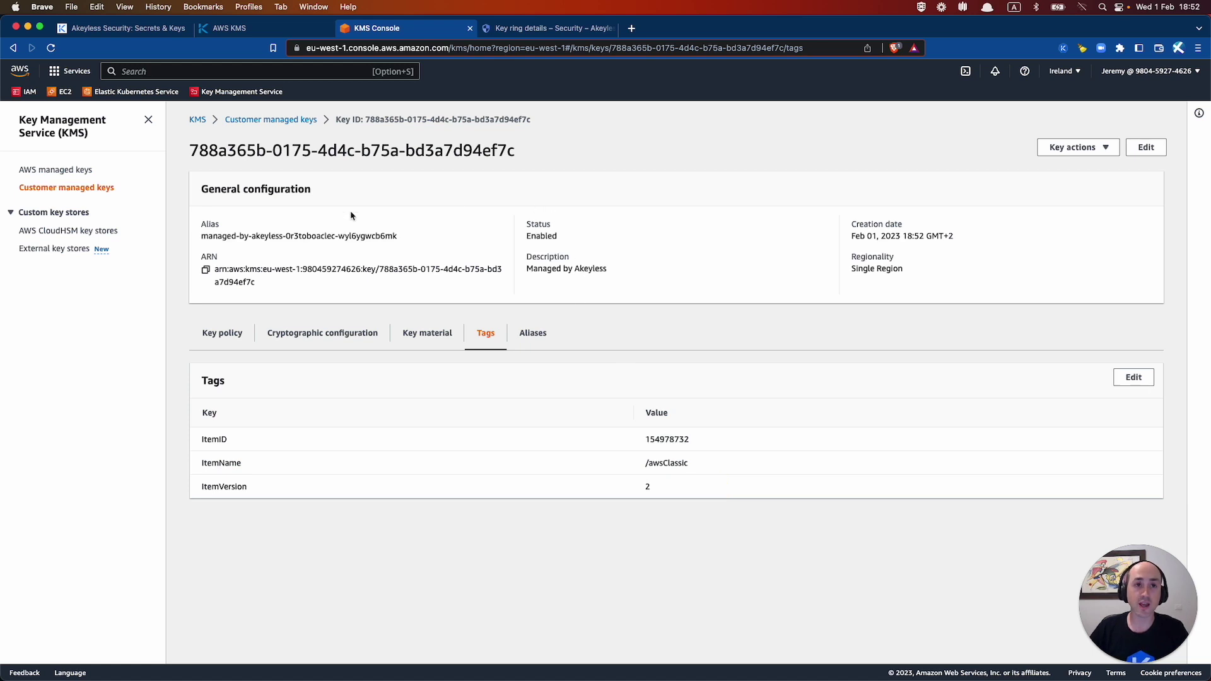
- In the Akeyless console, create a classic encryption key named gcpClassic with key type AES256GCM and the defaultCluster gateway
click(163, 30)
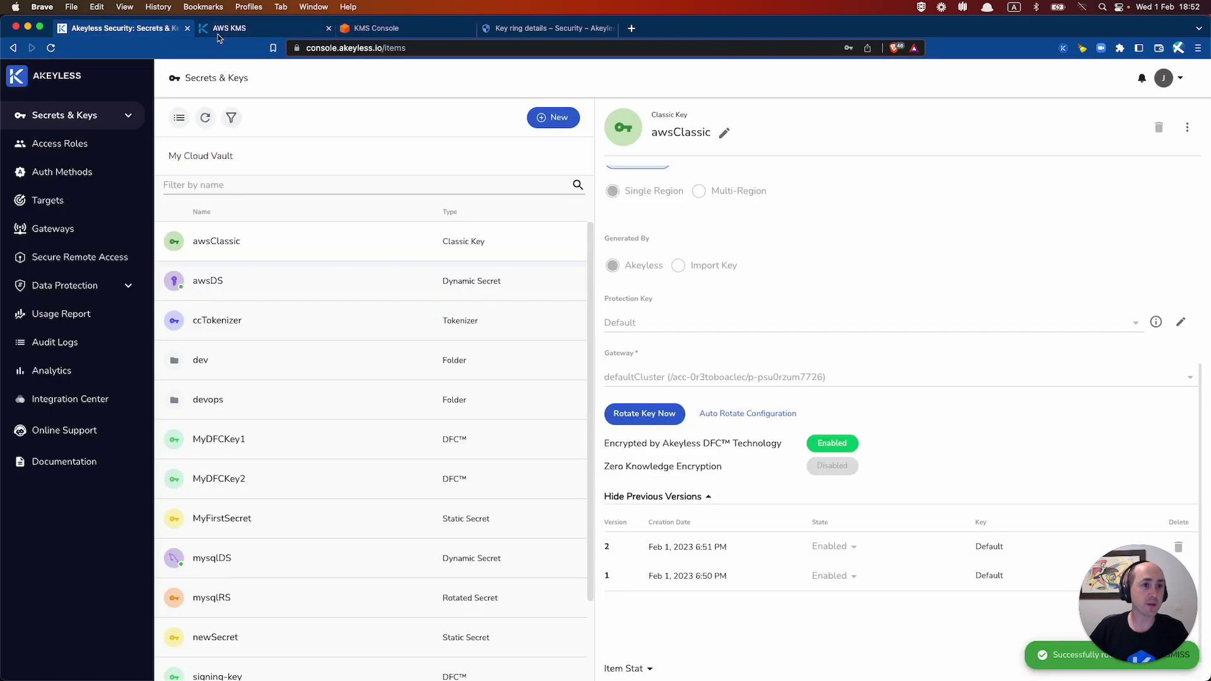
click(550, 118)
mouse_move(576, 159)
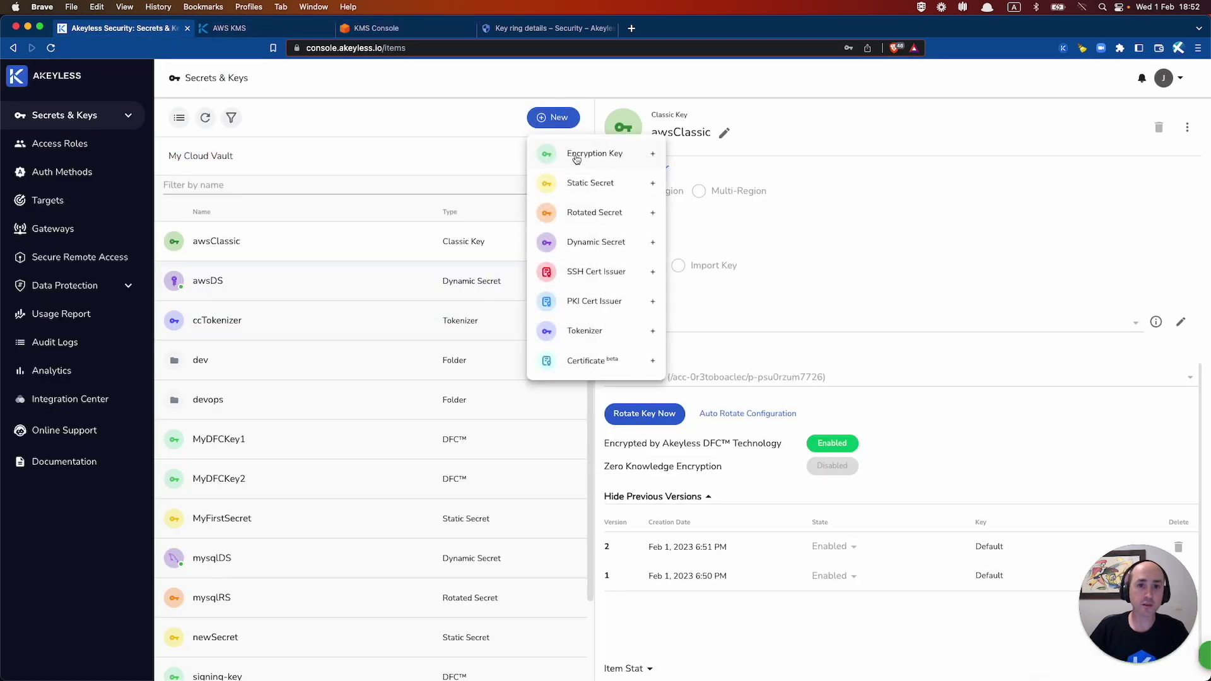
click(706, 182)
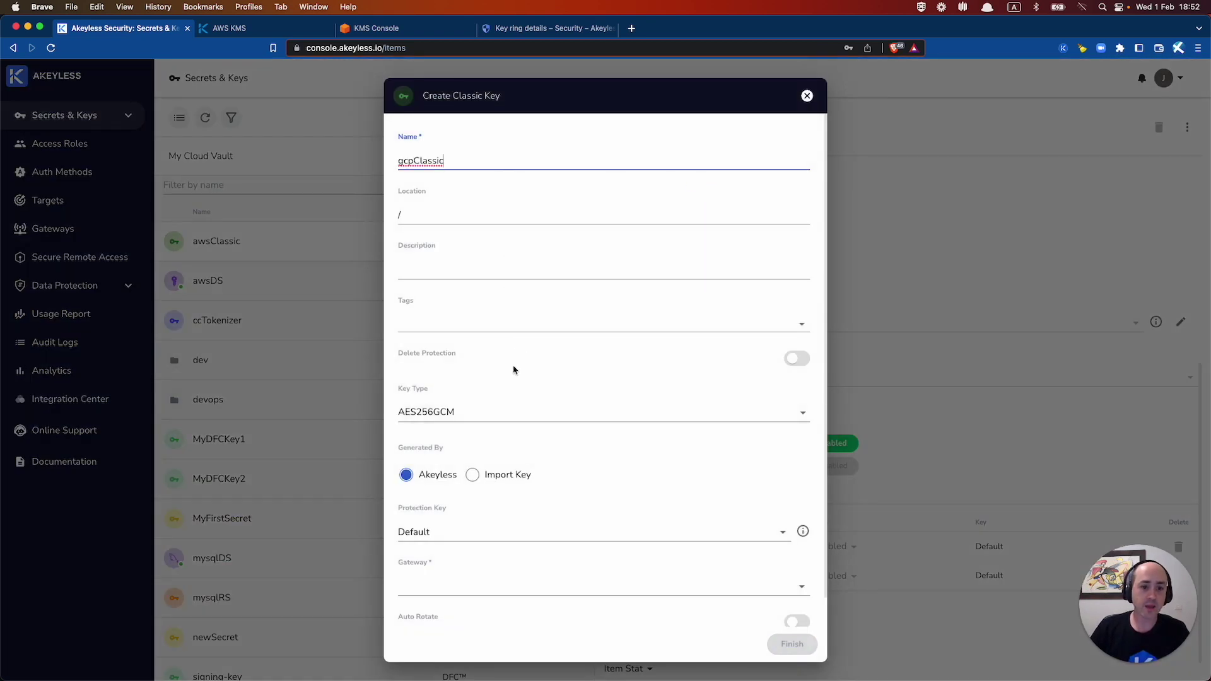
click(473, 412)
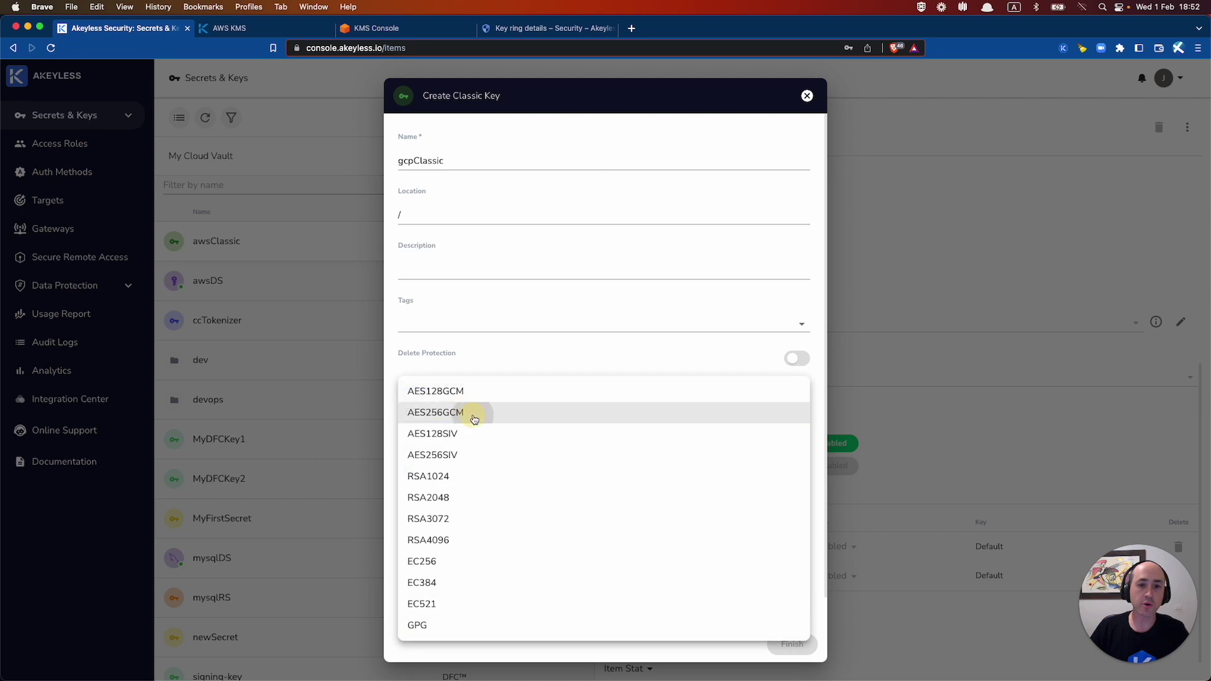
click(473, 413)
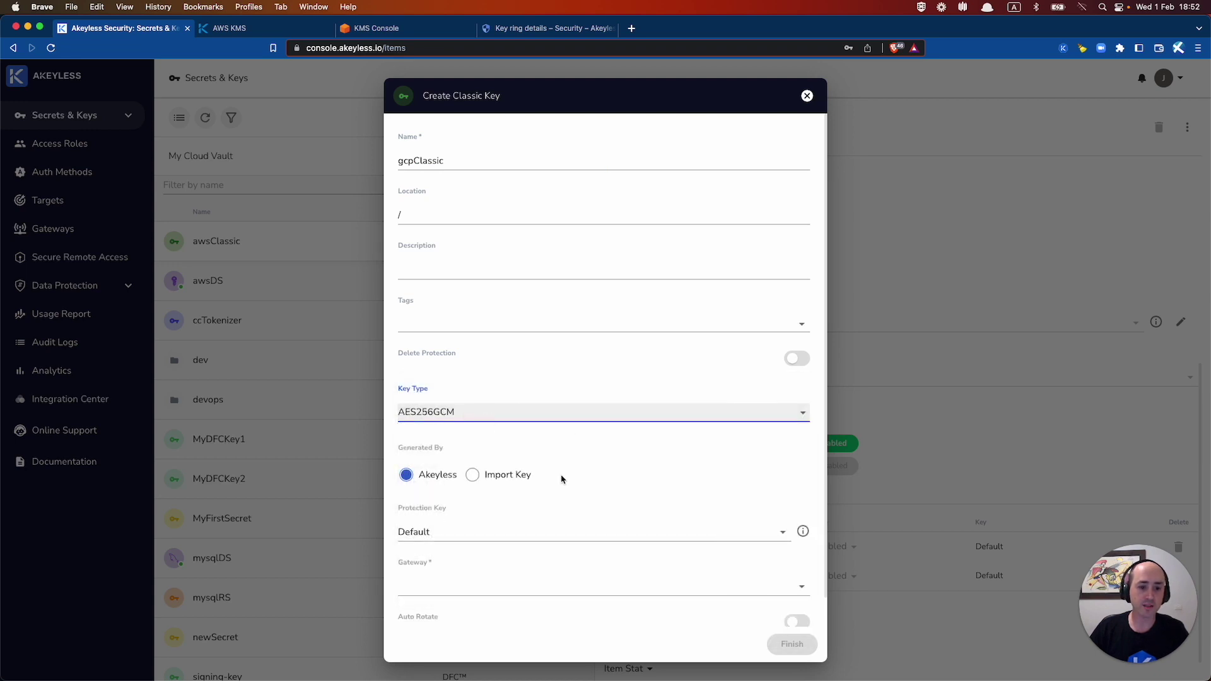
scroll(562, 481, down, 1)
click(556, 550)
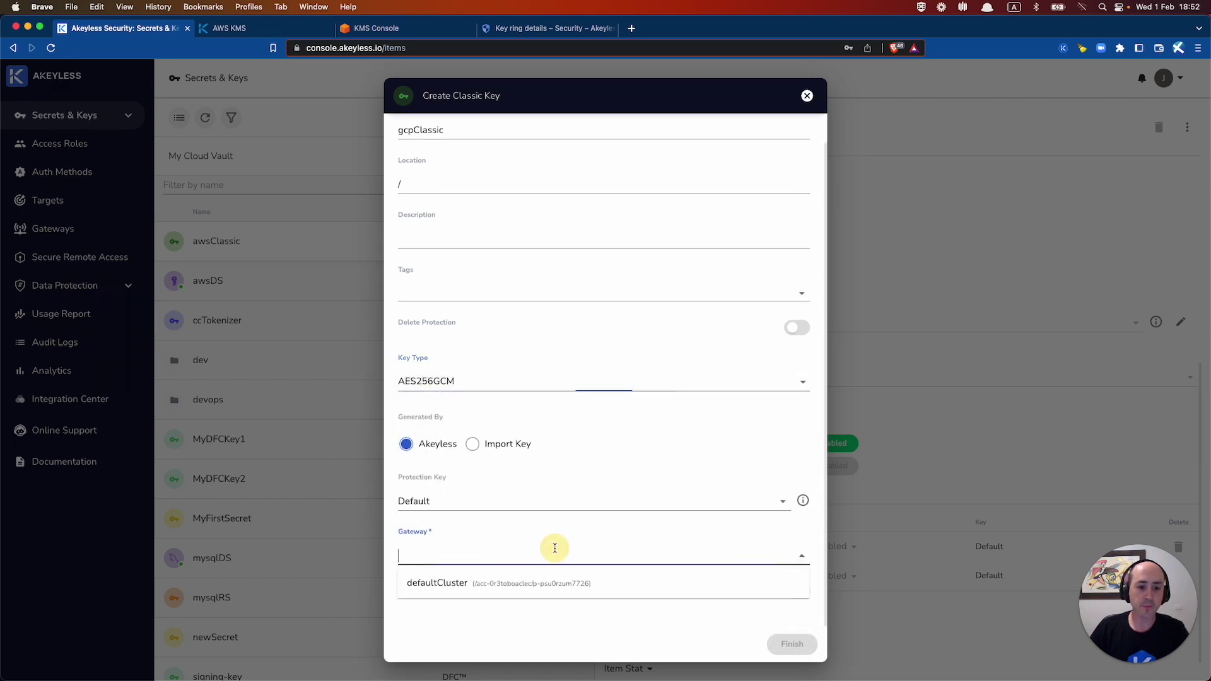
click(541, 578)
click(789, 655)
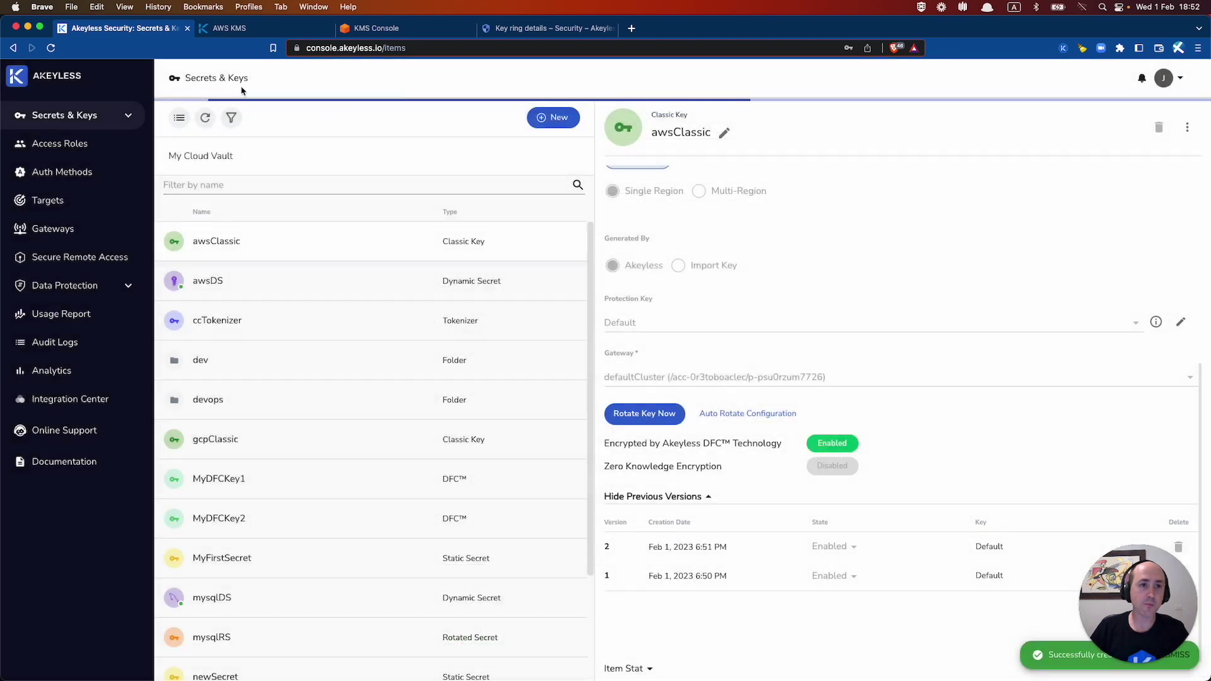
- Read the GCP KMS integration steps and mandatory parameters in the Akeyless documentation, and return to the Akeyless console
click(227, 28)
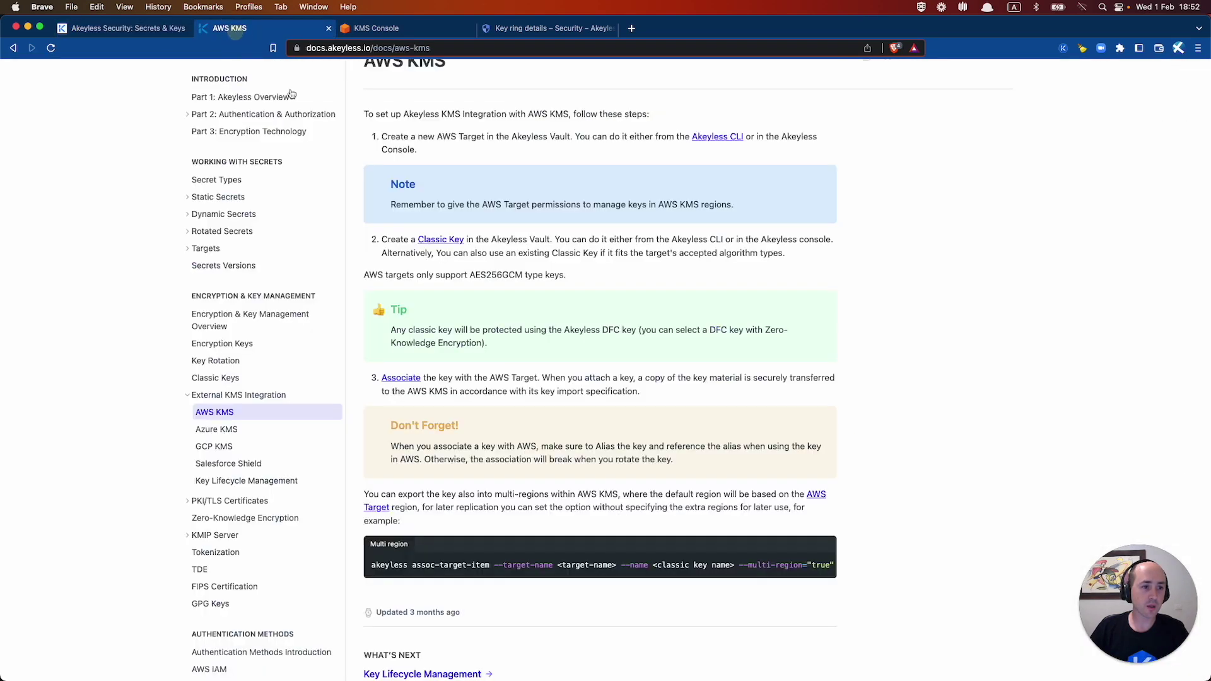
click(214, 448)
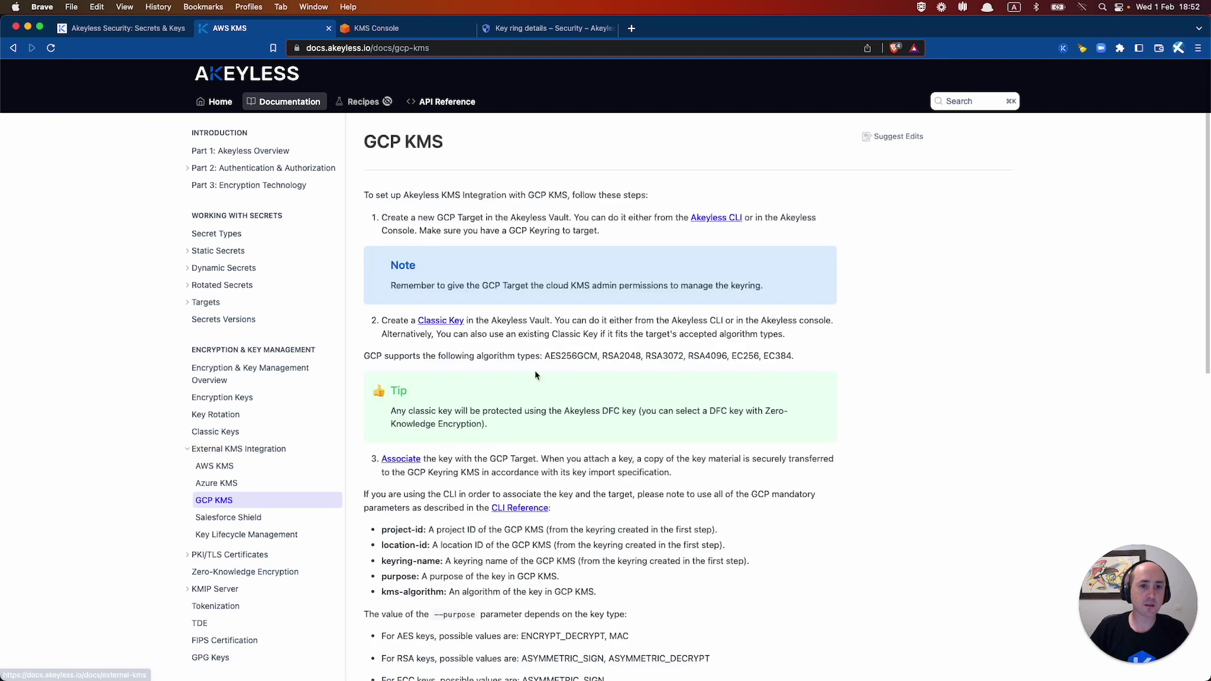
scroll(566, 285, down, 1)
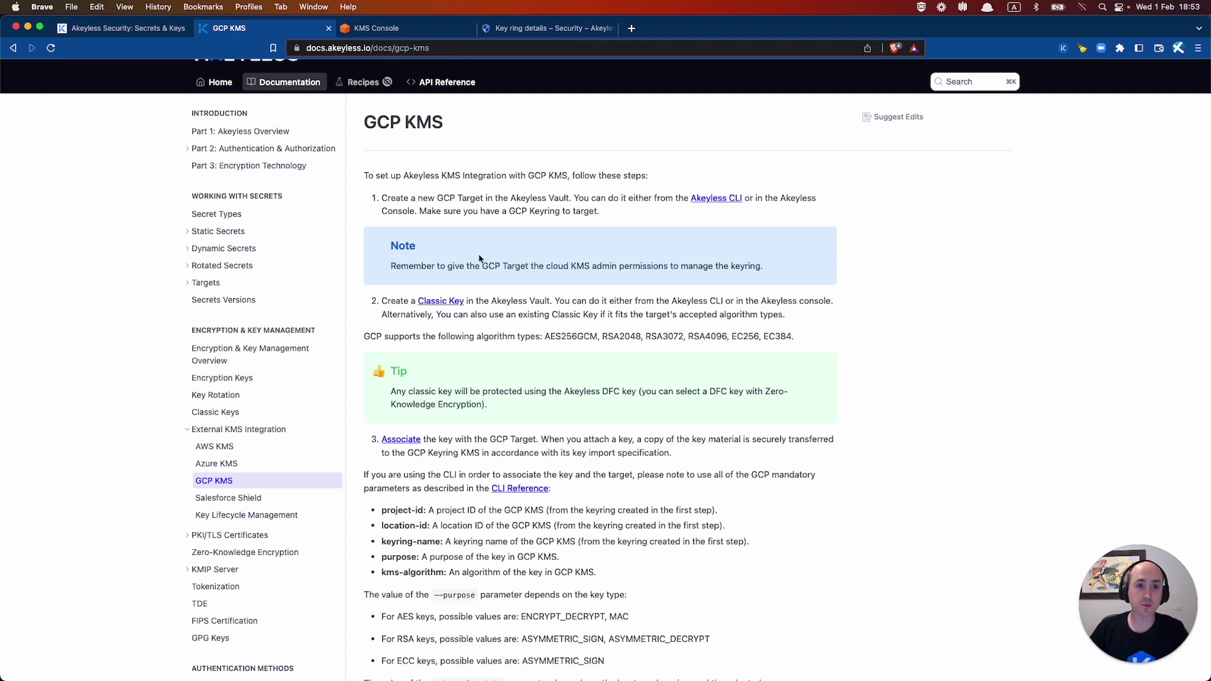
drag(455, 211, 562, 212)
click(562, 212)
scroll(539, 269, down, 3)
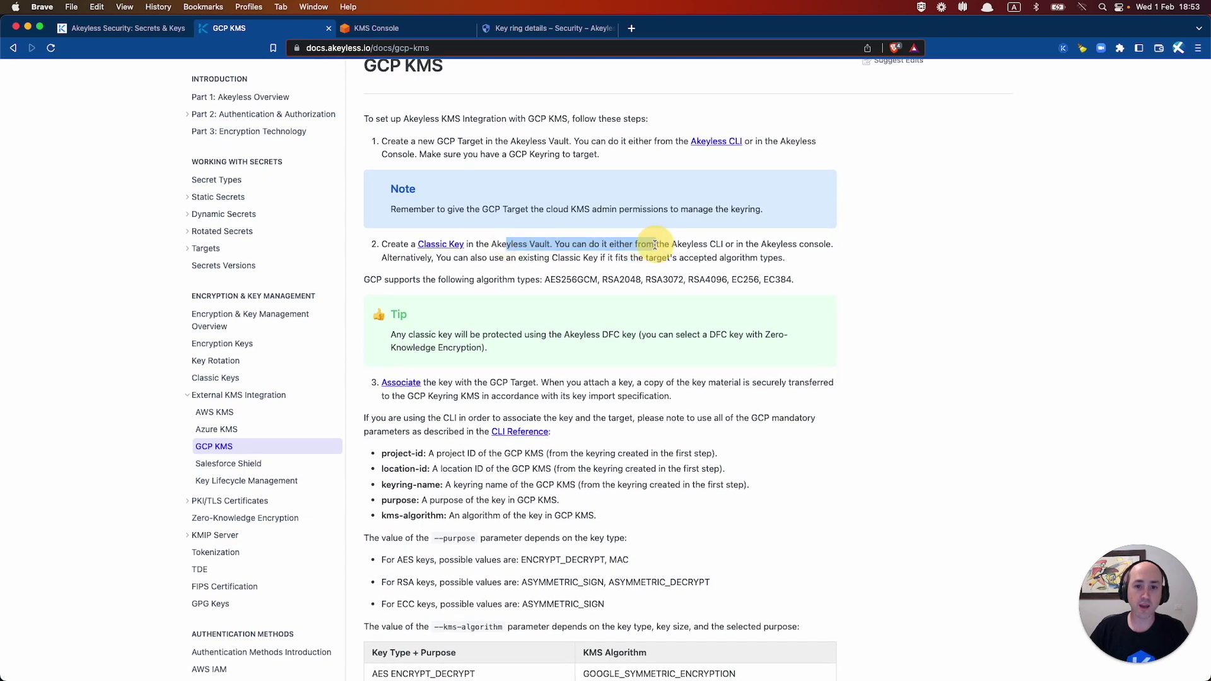
scroll(469, 357, down, 4)
drag(462, 295, 584, 295)
click(584, 295)
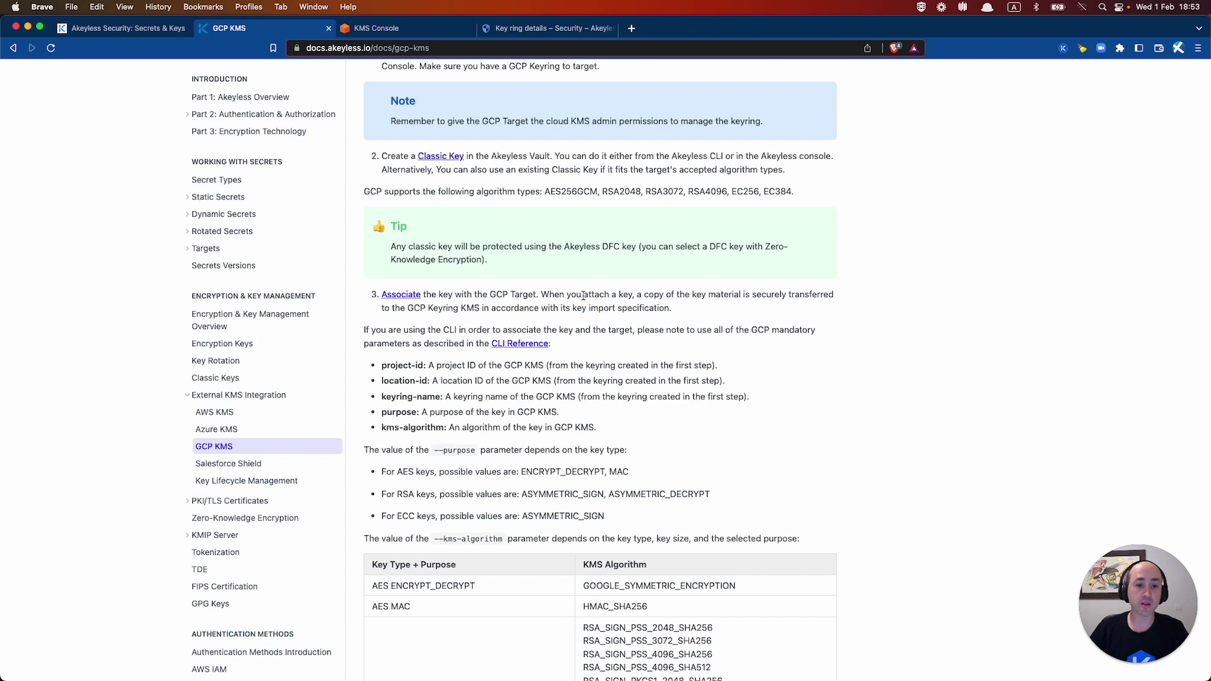
drag(382, 365, 610, 436)
click(609, 435)
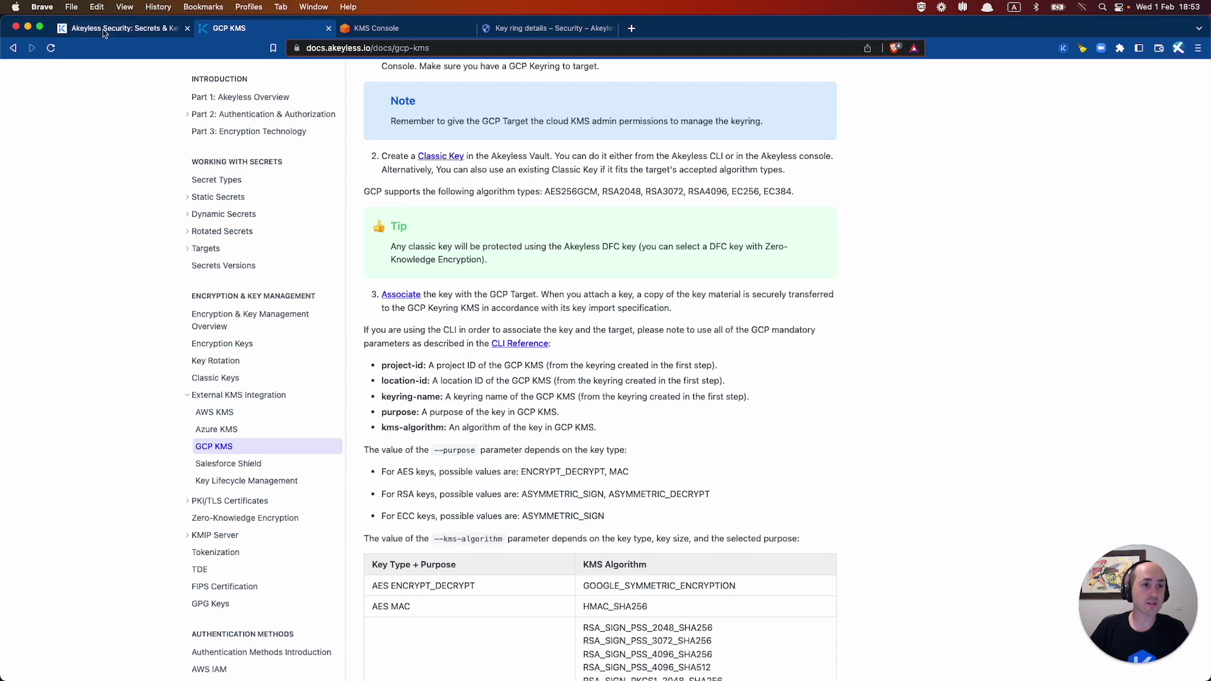
click(126, 30)
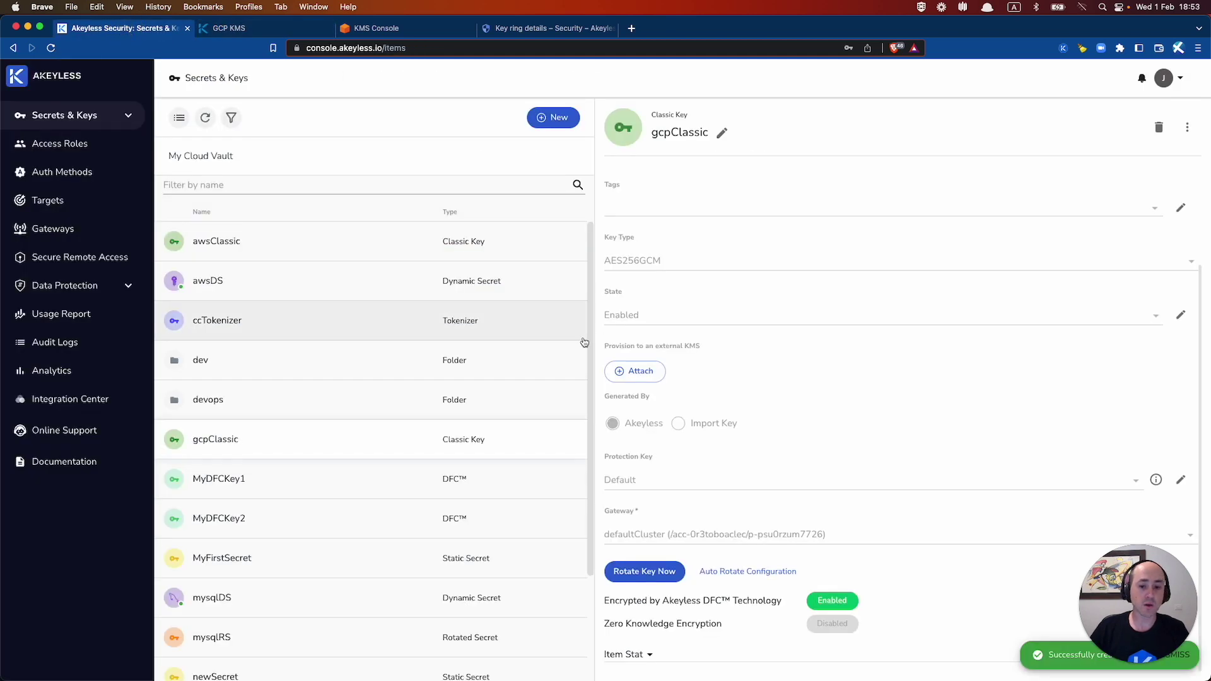
click(640, 373)
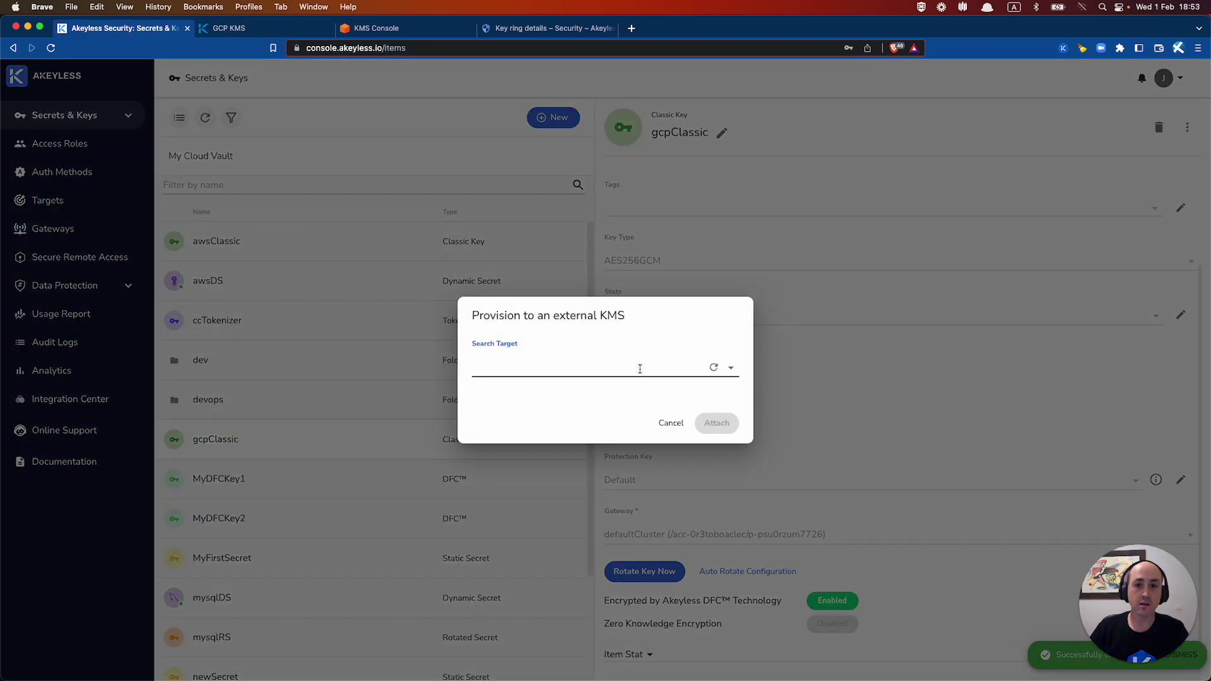
click(610, 368)
click(746, 268)
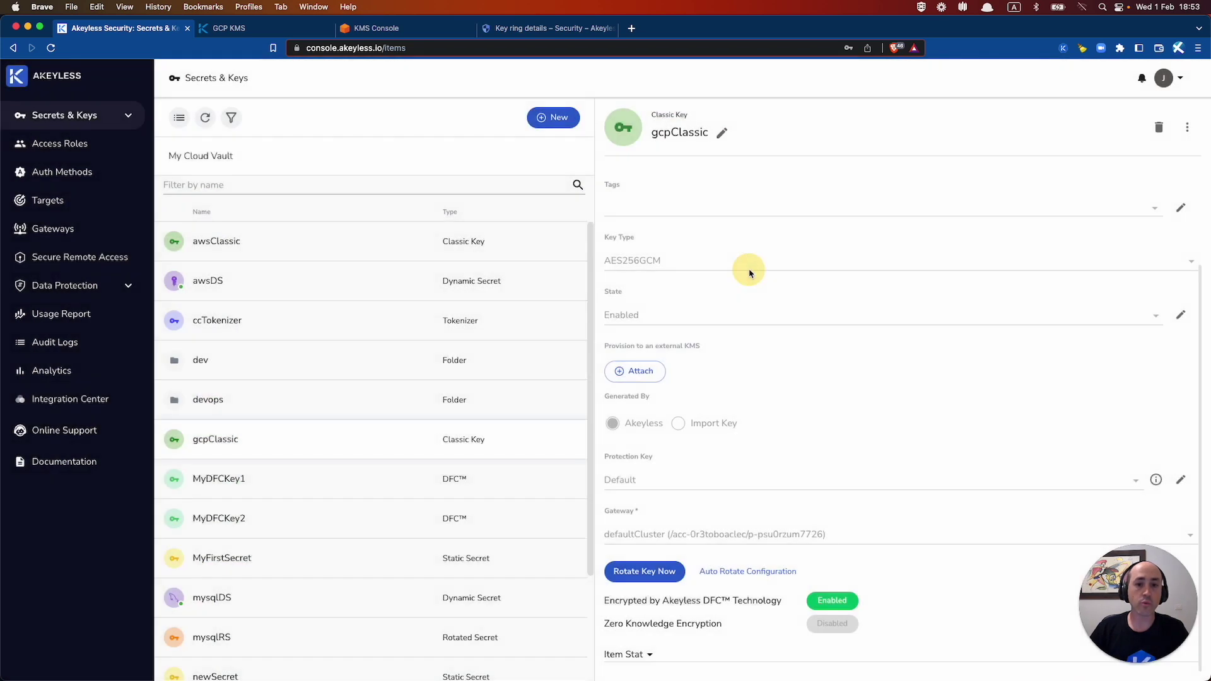
- Examine the connection details of the gcpTarget target and close them without changes
click(73, 200)
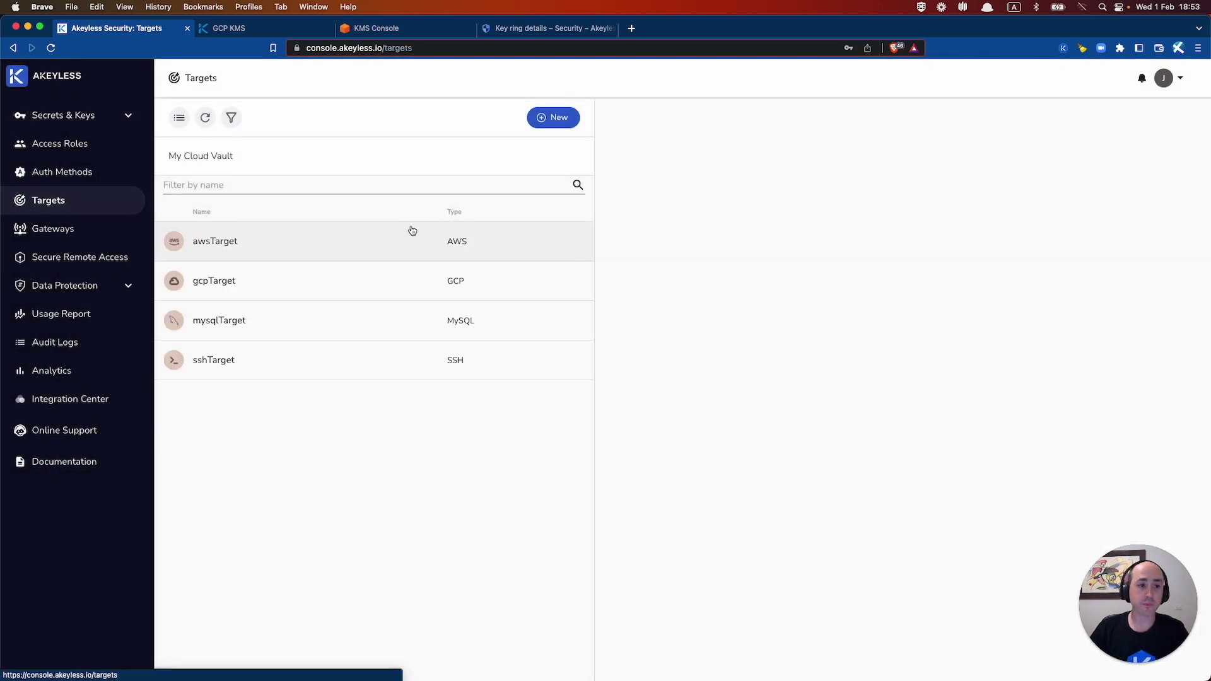
click(294, 282)
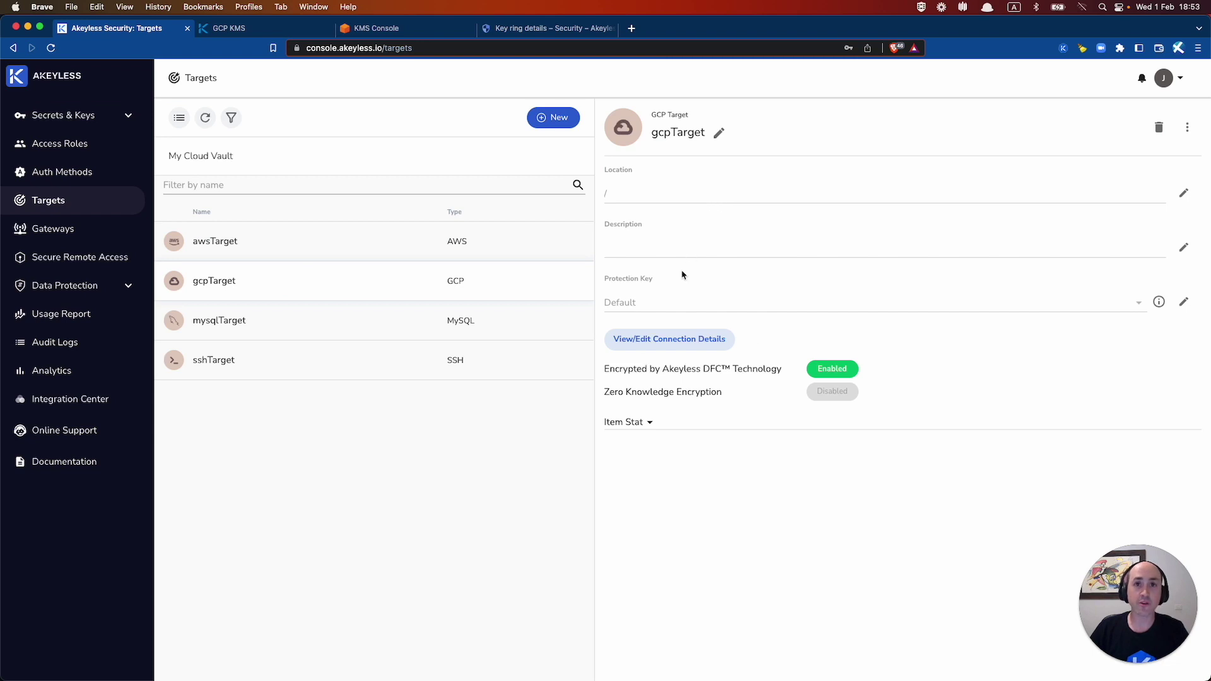
click(649, 339)
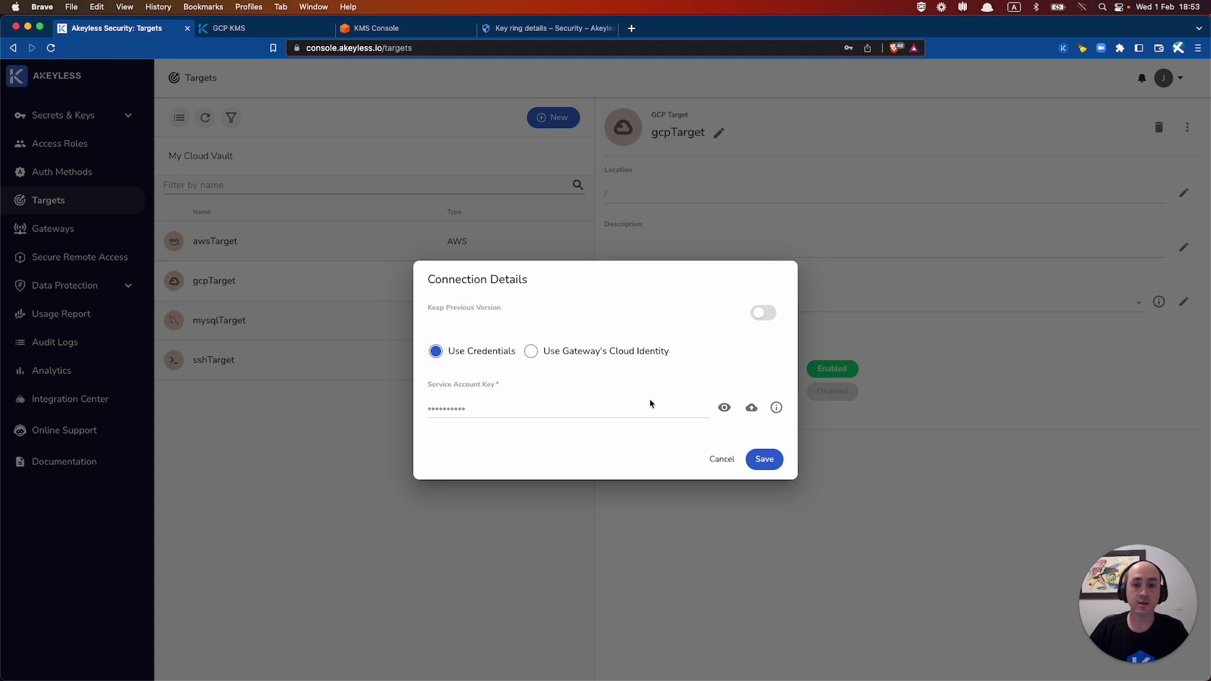
click(722, 459)
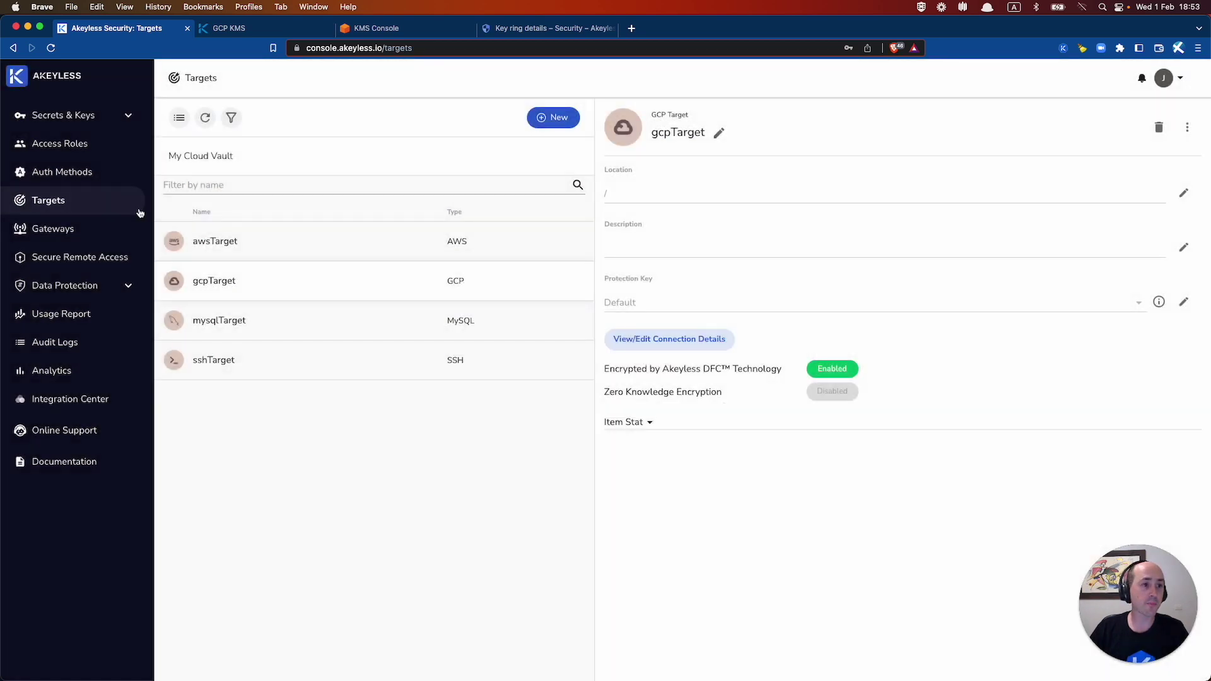
- Start provisioning the gcpClassic key to gcpTarget with project ID akeyless-test-env and location ID us-central1
click(69, 120)
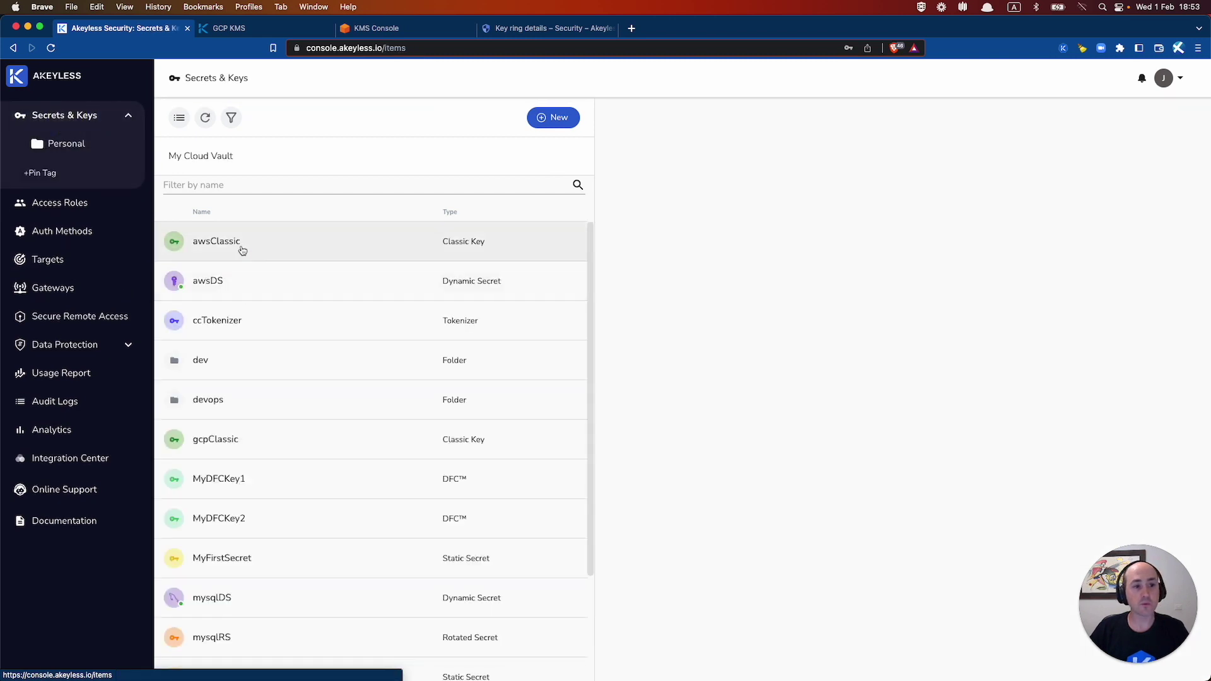
click(261, 455)
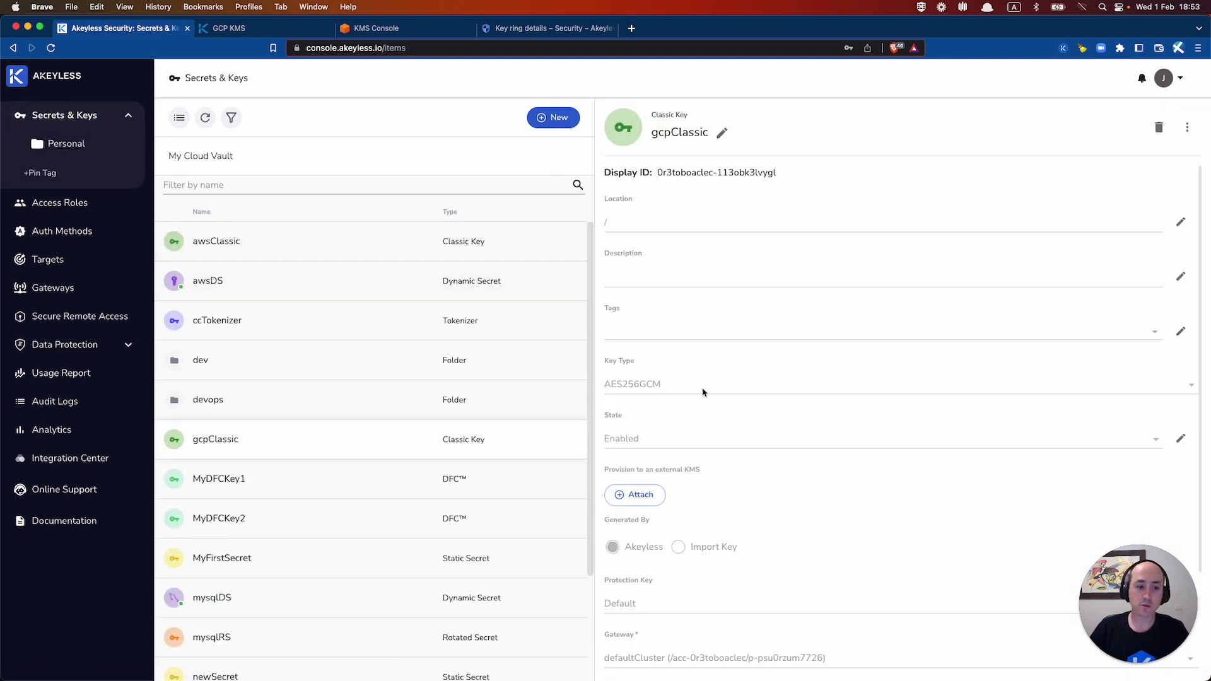
click(639, 497)
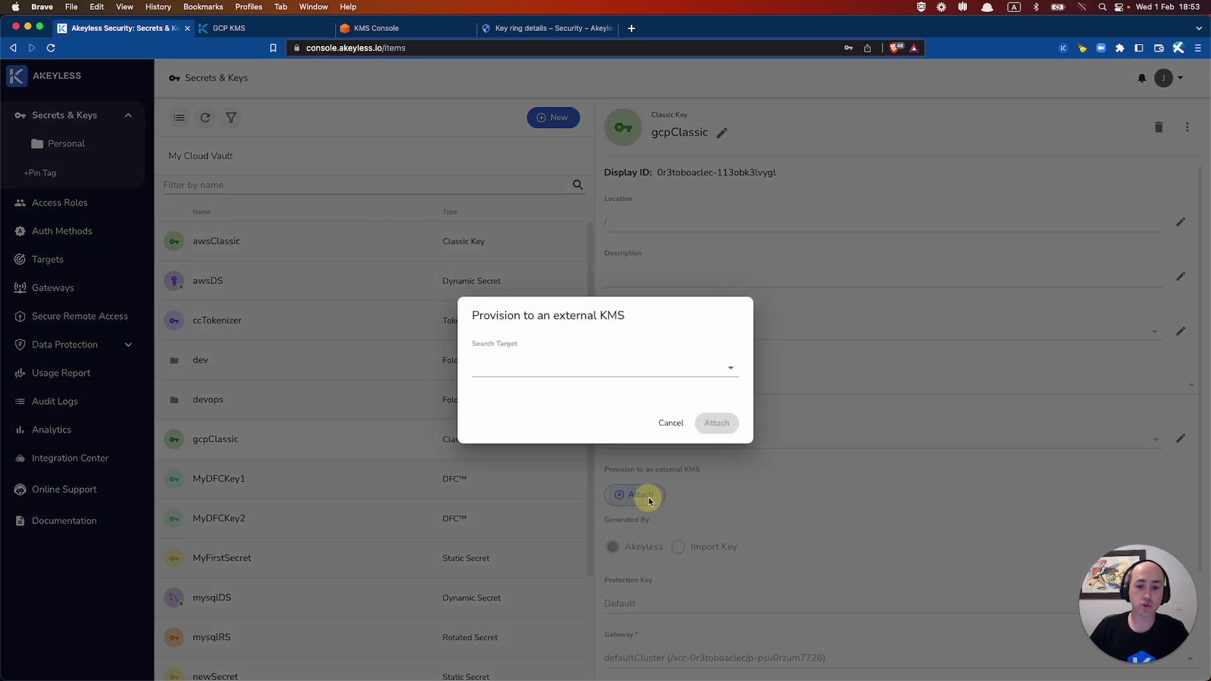
click(627, 376)
click(573, 428)
click(578, 270)
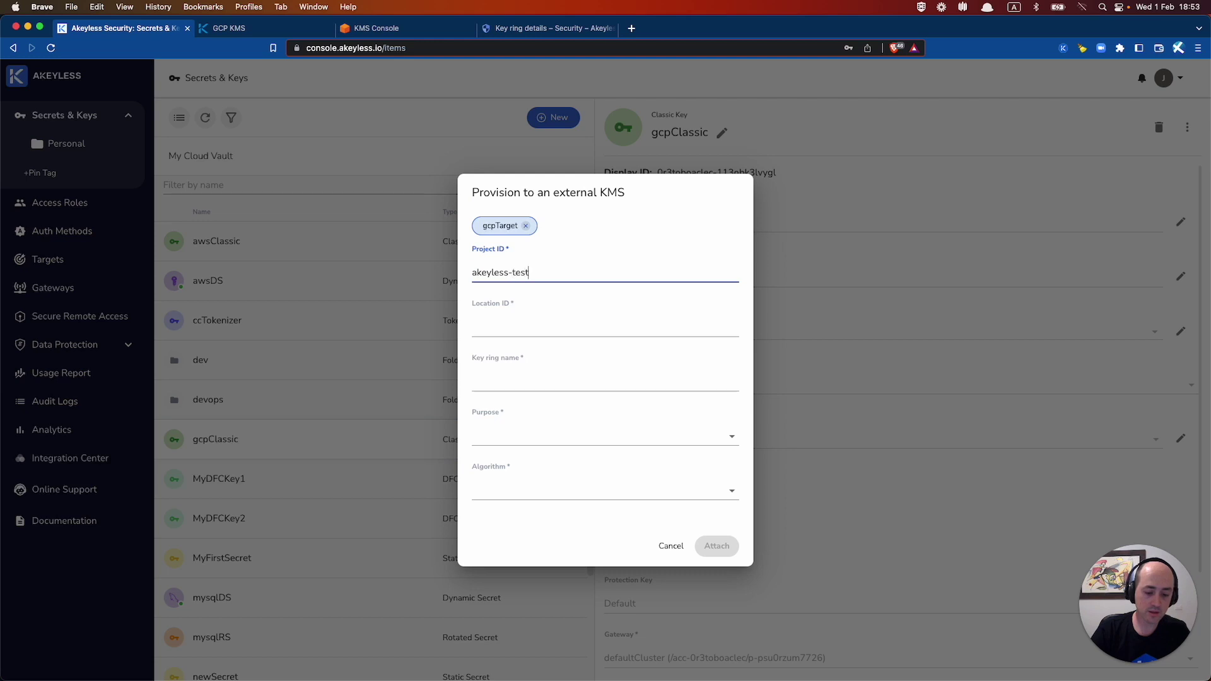
click(474, 326)
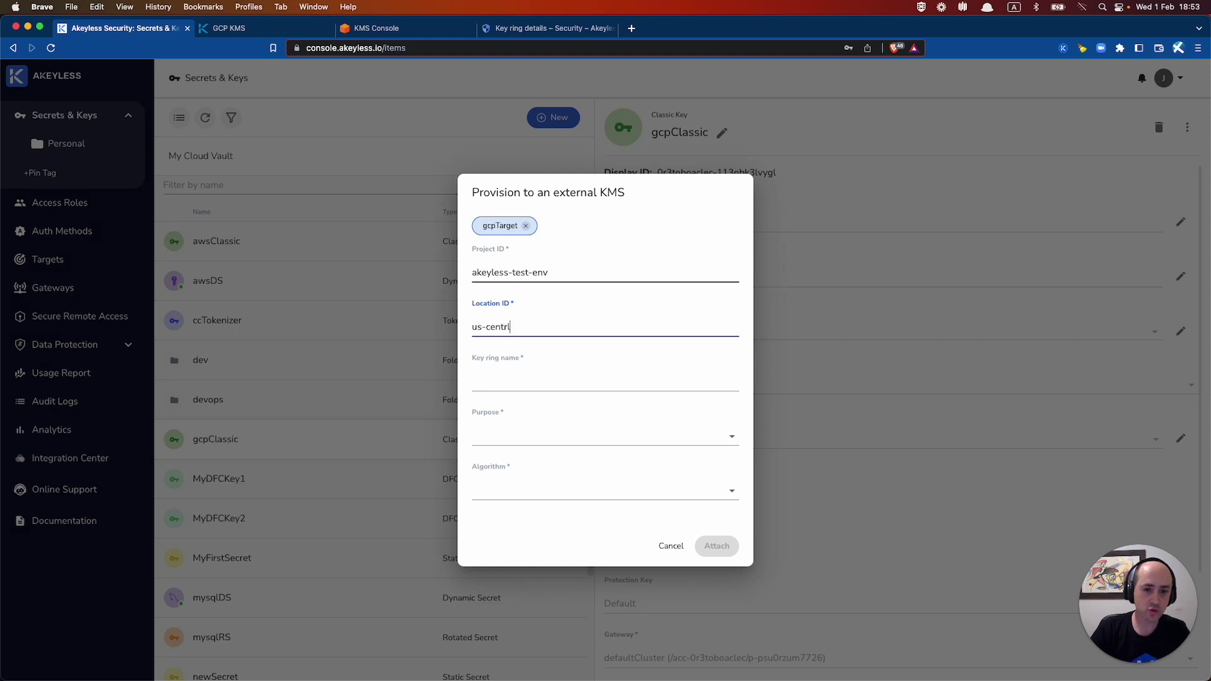
- Copy the jh-test key ring name from the Google Cloud console and enter it as the key ring name in Akeyless
click(473, 381)
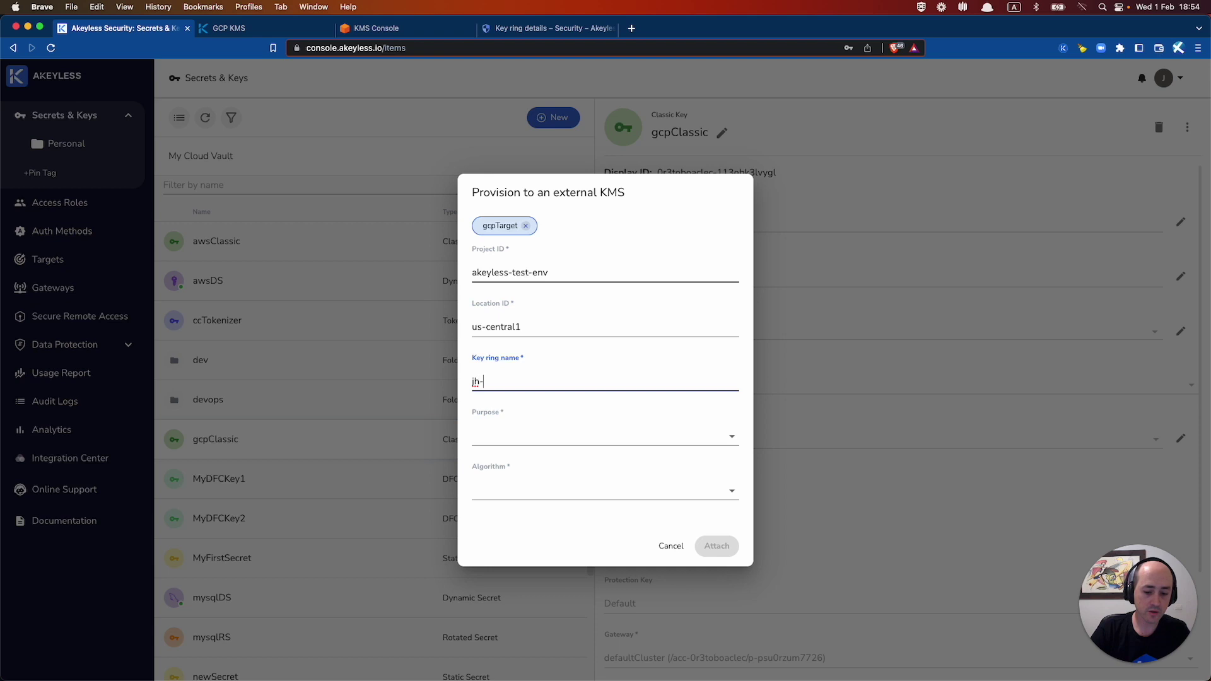
click(530, 28)
drag(216, 166, 250, 165)
key(cmd+c)
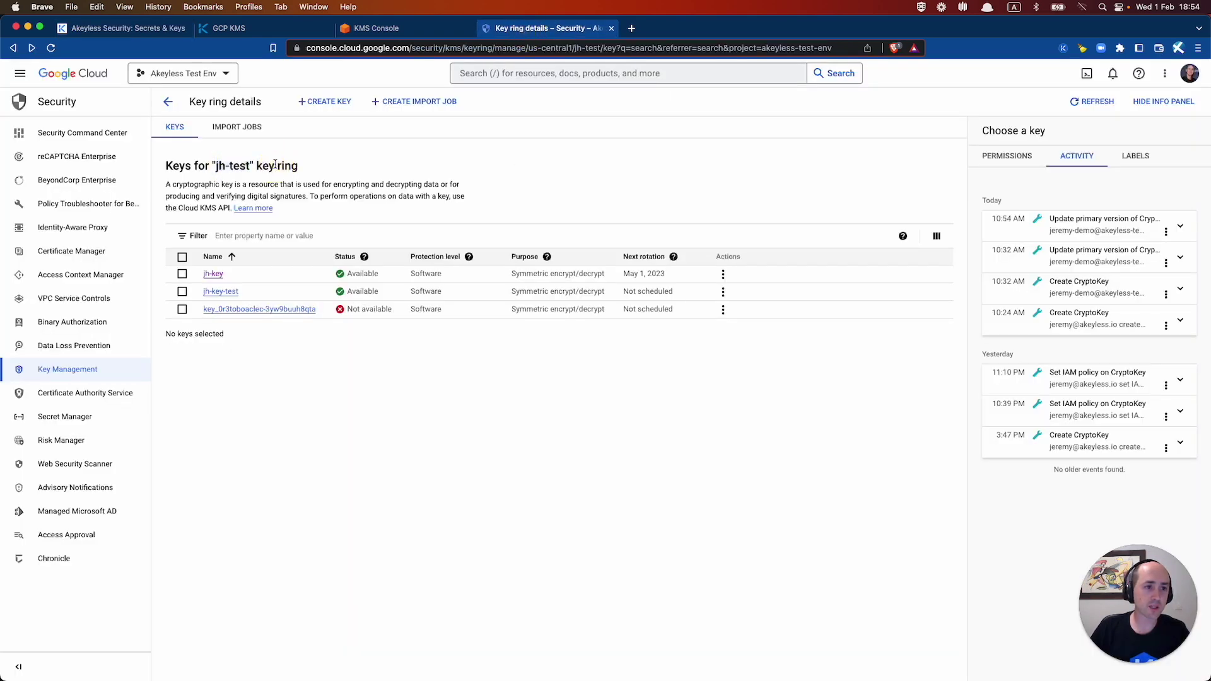
click(120, 27)
key(cmd+v)
- Set the purpose to Encrypt/Decrypt and the algorithm to GOOGLE SYMMETRIC ENCRYPTION, and attach the gcpClassic key to gcpTarget
click(574, 437)
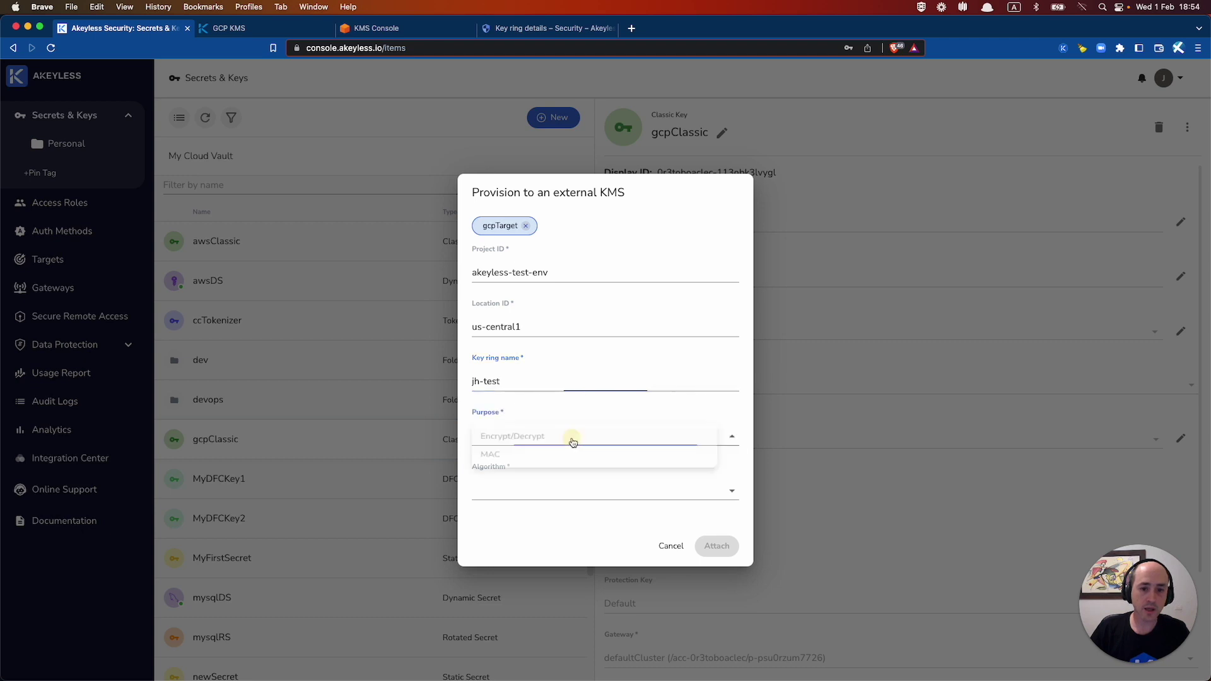
click(546, 437)
click(544, 487)
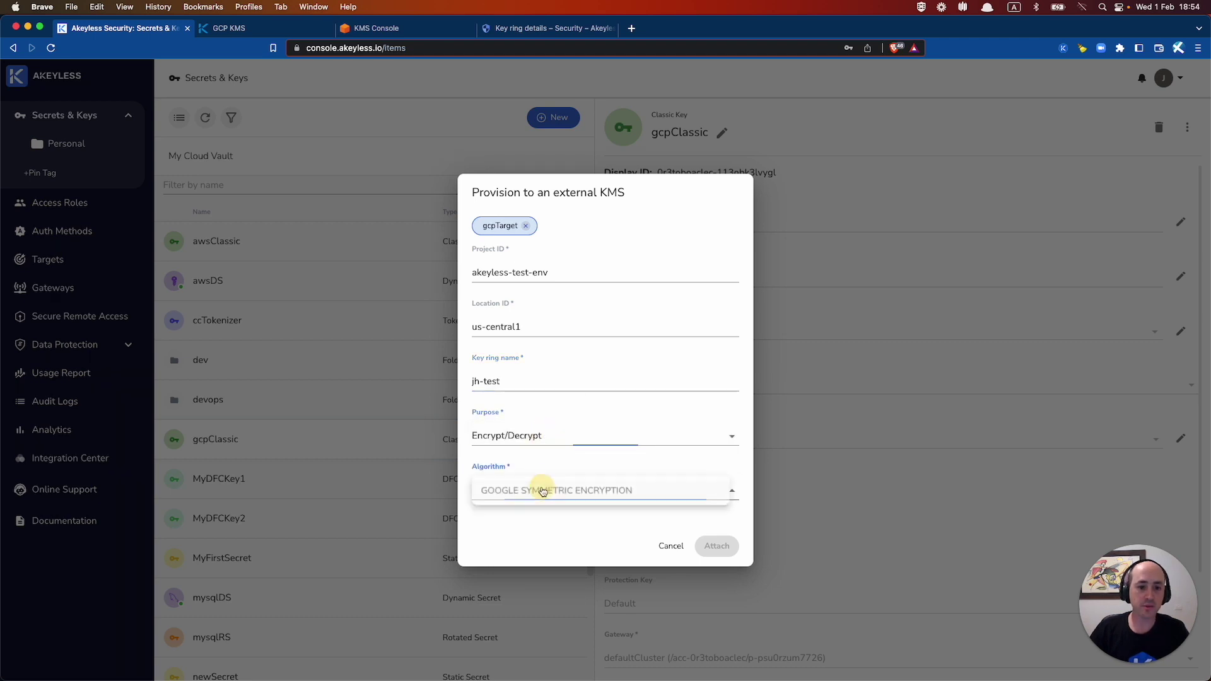
click(557, 493)
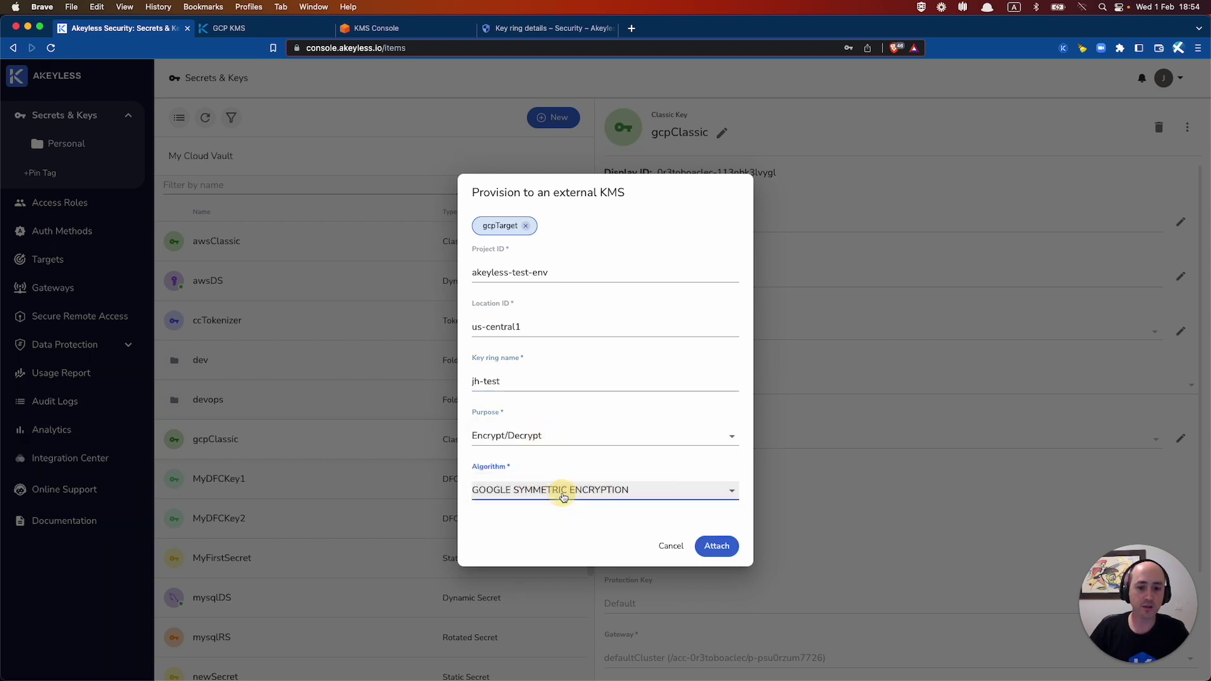
click(712, 544)
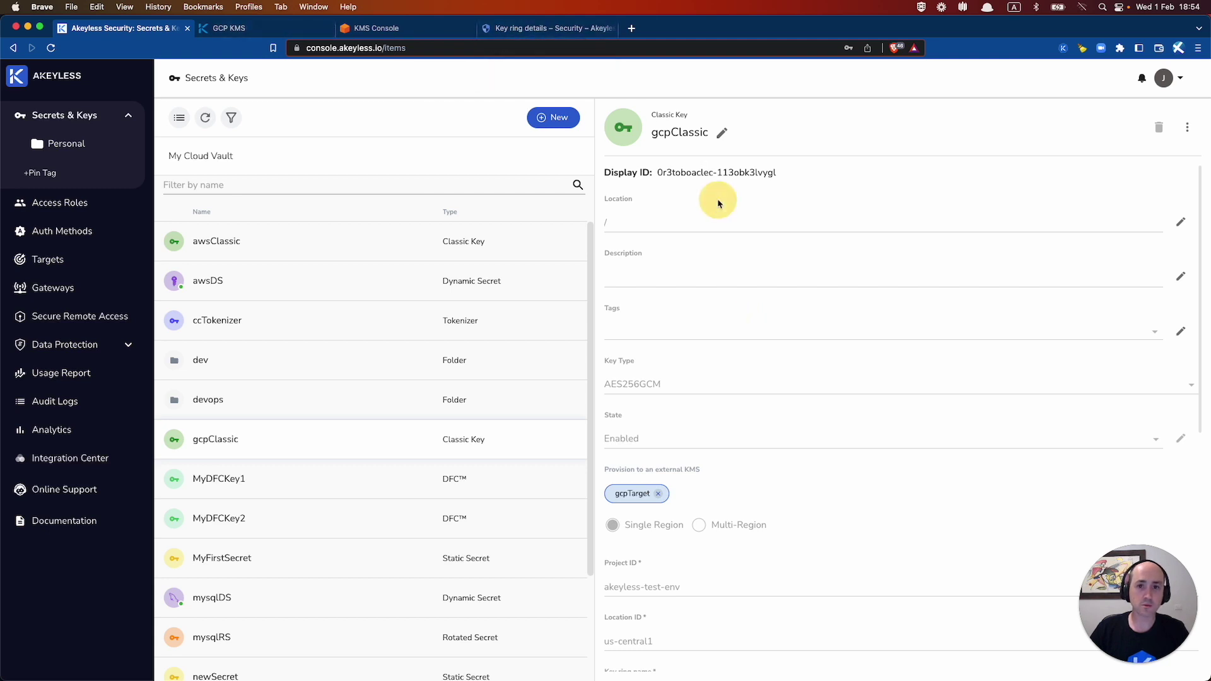
- In the Google Cloud console, refresh the jh-test key ring and select the newly provisioned key to check its activity
click(550, 29)
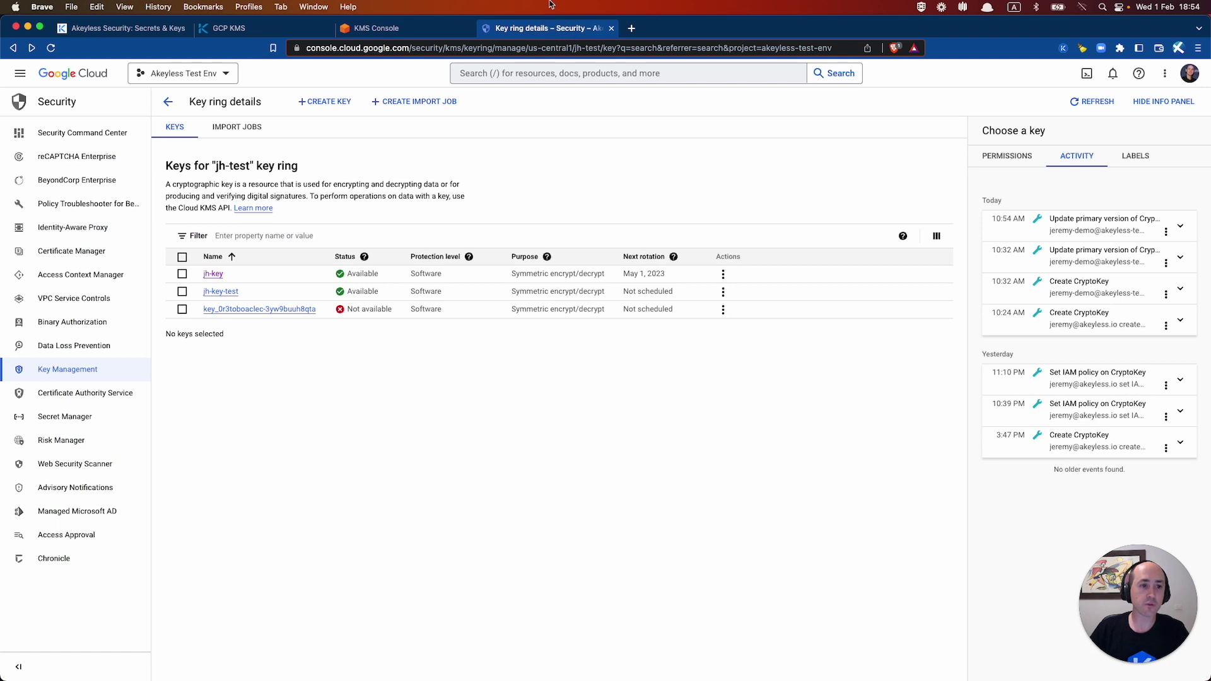
click(1082, 101)
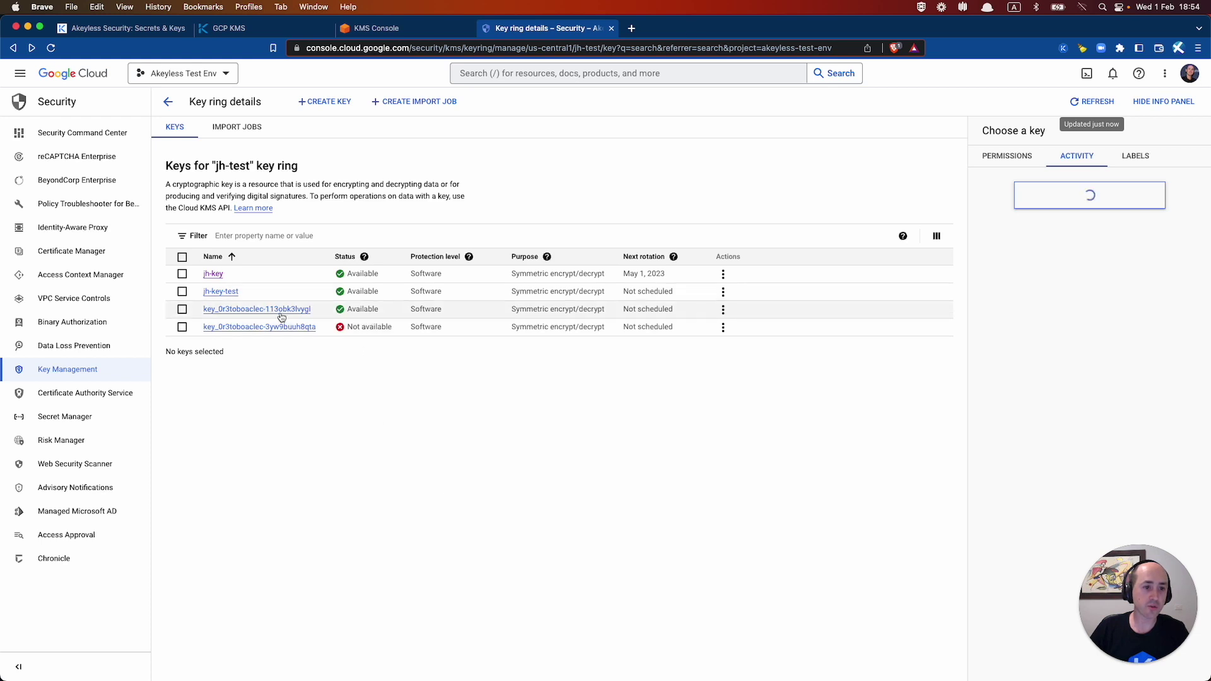
click(474, 310)
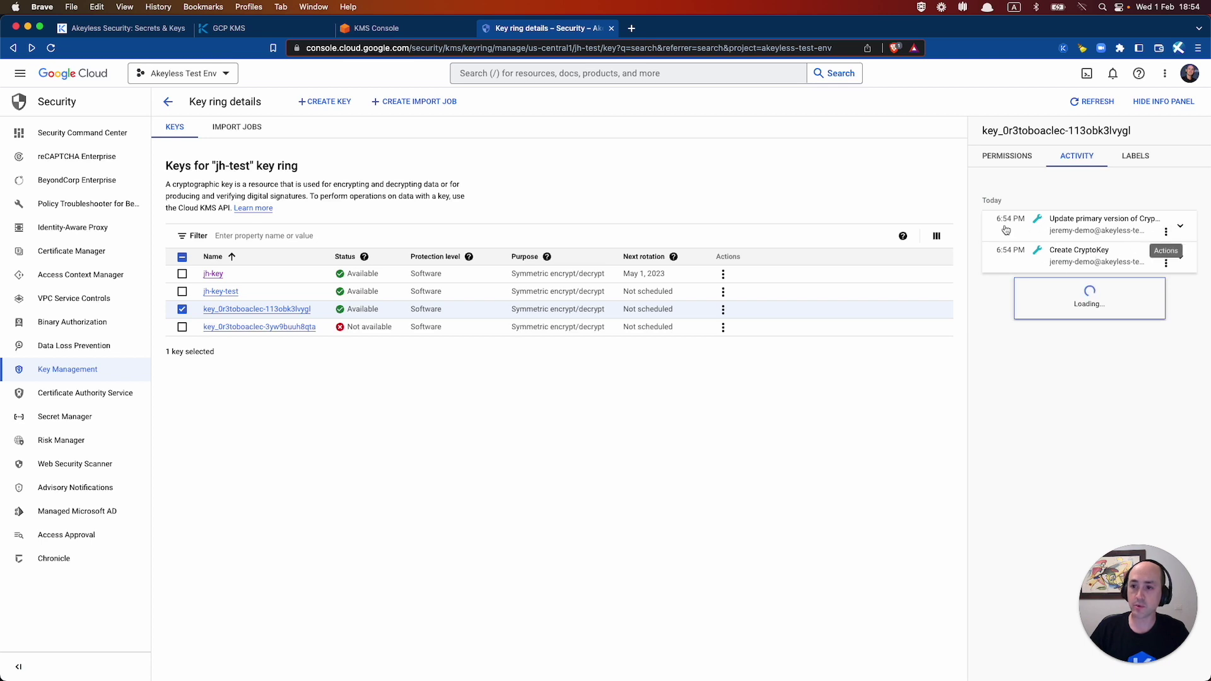
- Back in the Akeyless console, rotate the gcpClassic key and show its previous versions
click(164, 29)
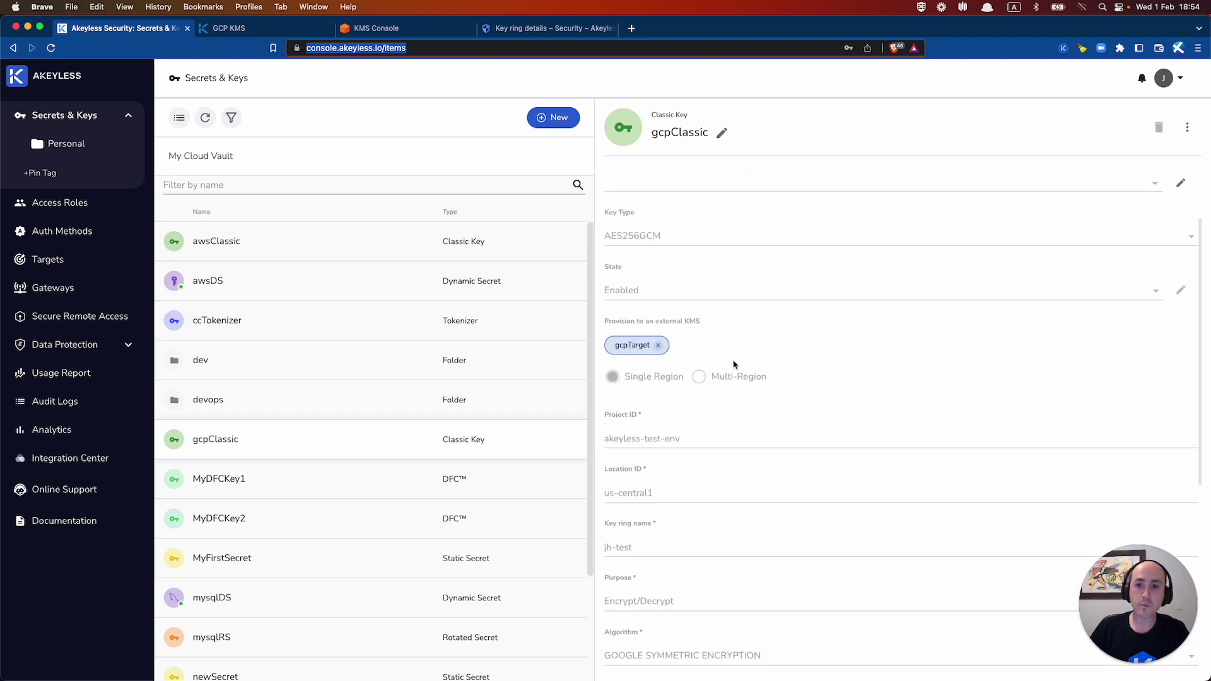
scroll(734, 365, down, 5)
click(643, 573)
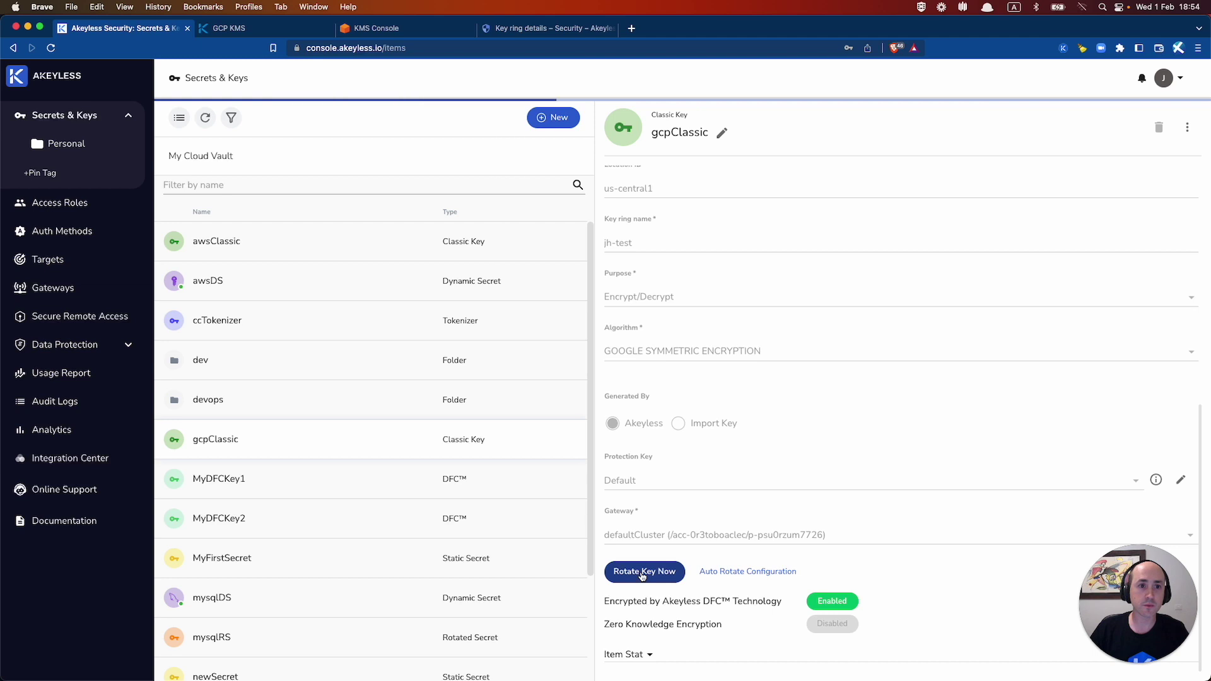
scroll(755, 537, down, 1)
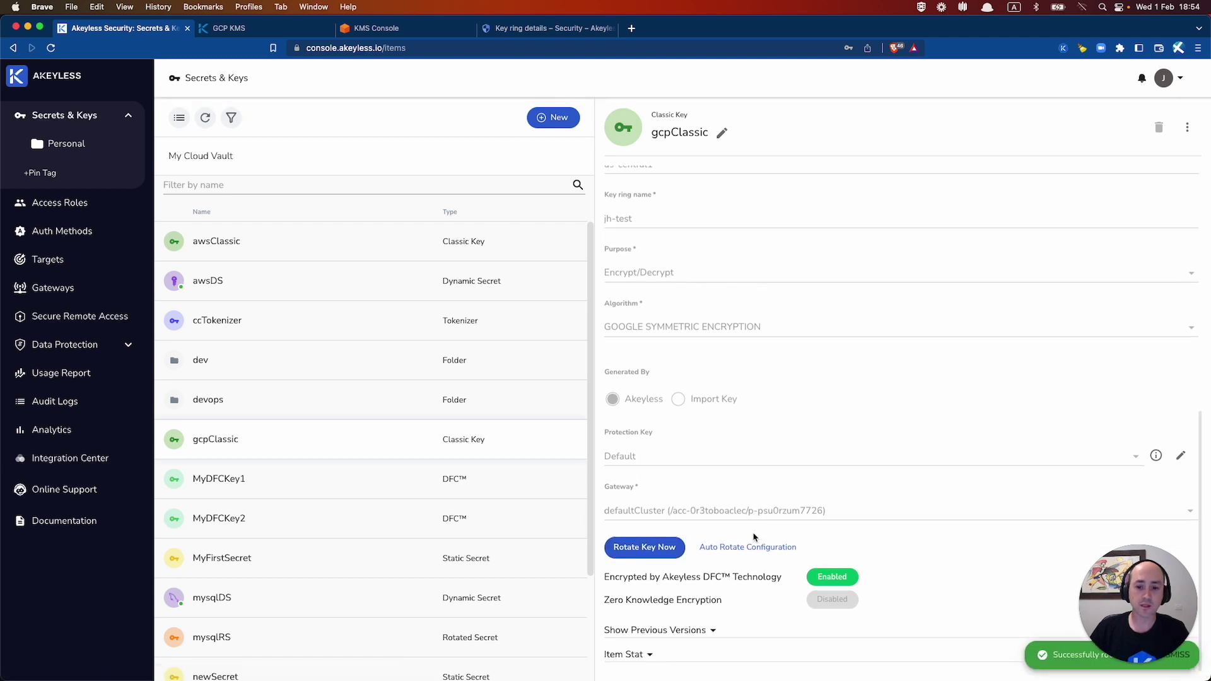
click(674, 631)
scroll(673, 633, down, 5)
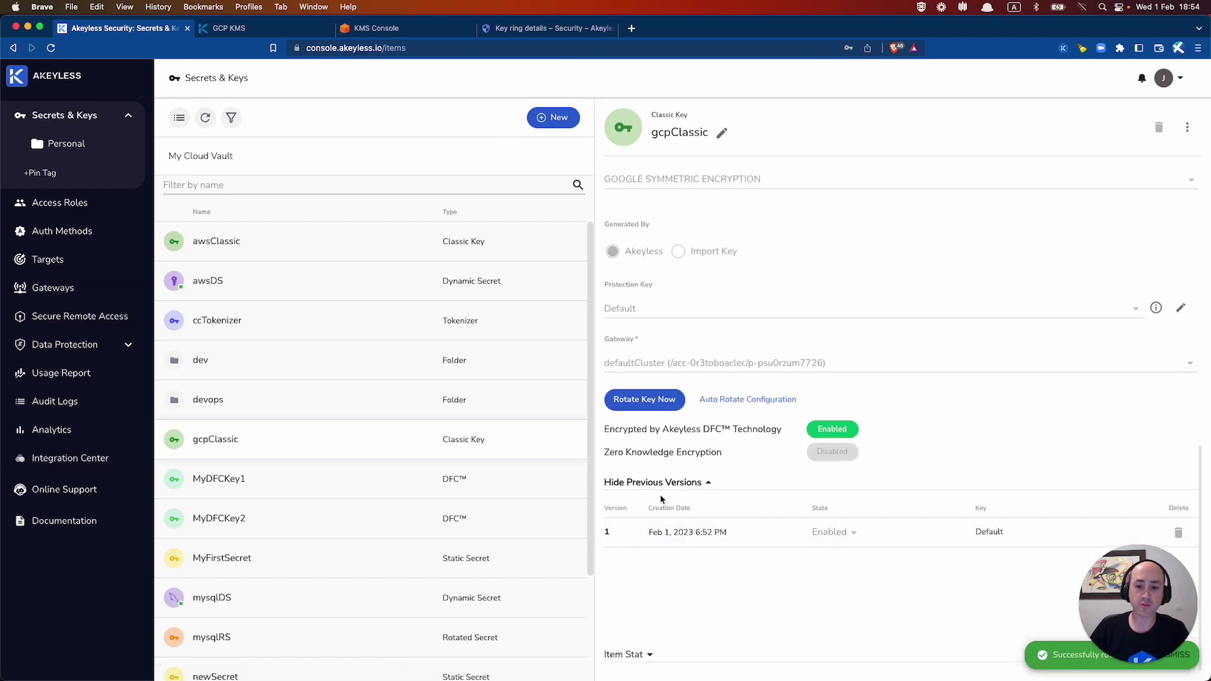
- Refresh the jh-test key ring in the Google Cloud console, check the rotated key's activity, and return to the Akeyless console
click(537, 28)
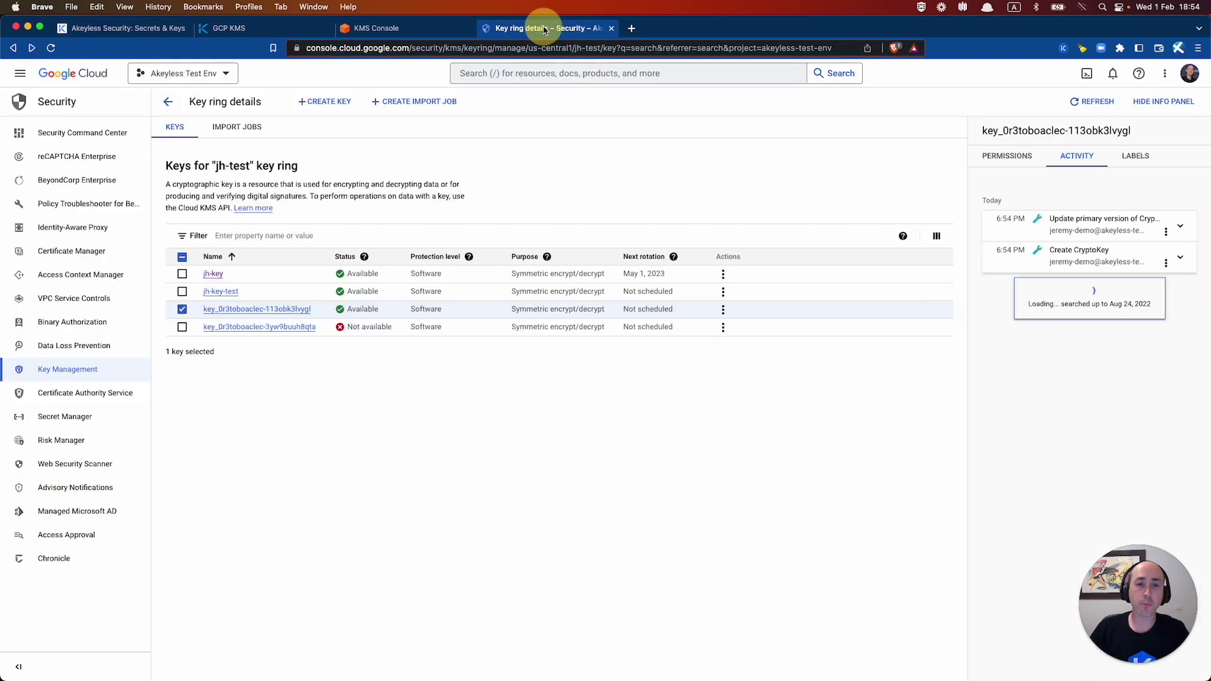
click(1080, 102)
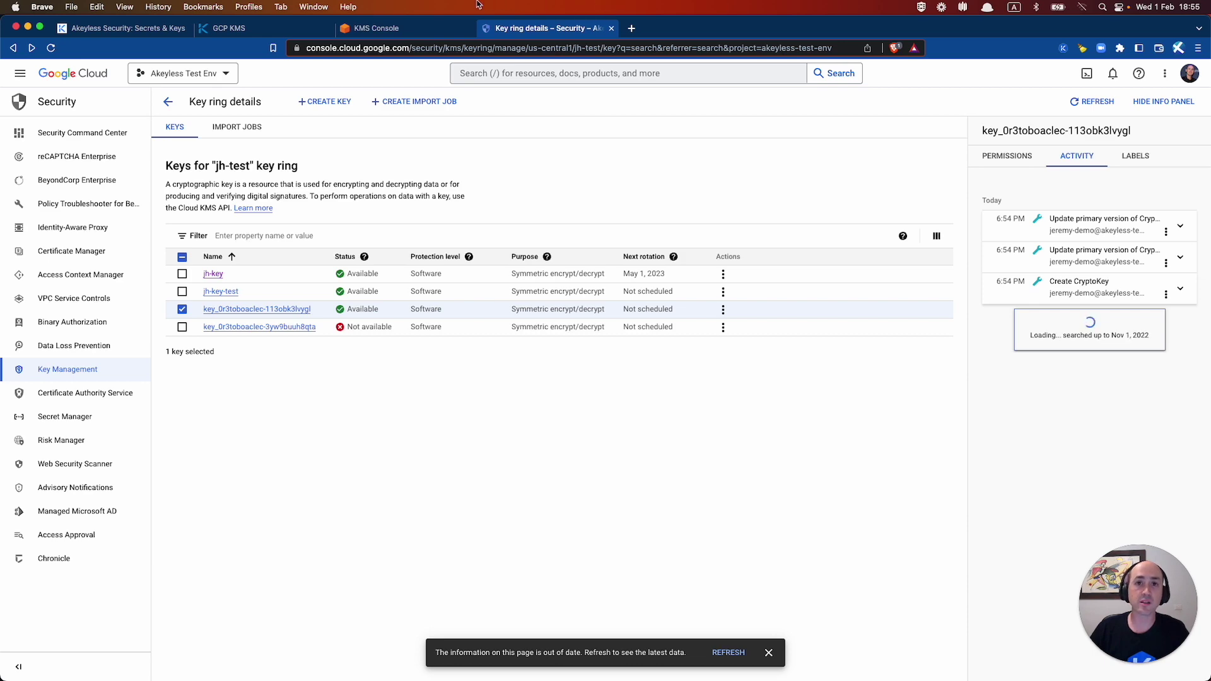
key(super+2)
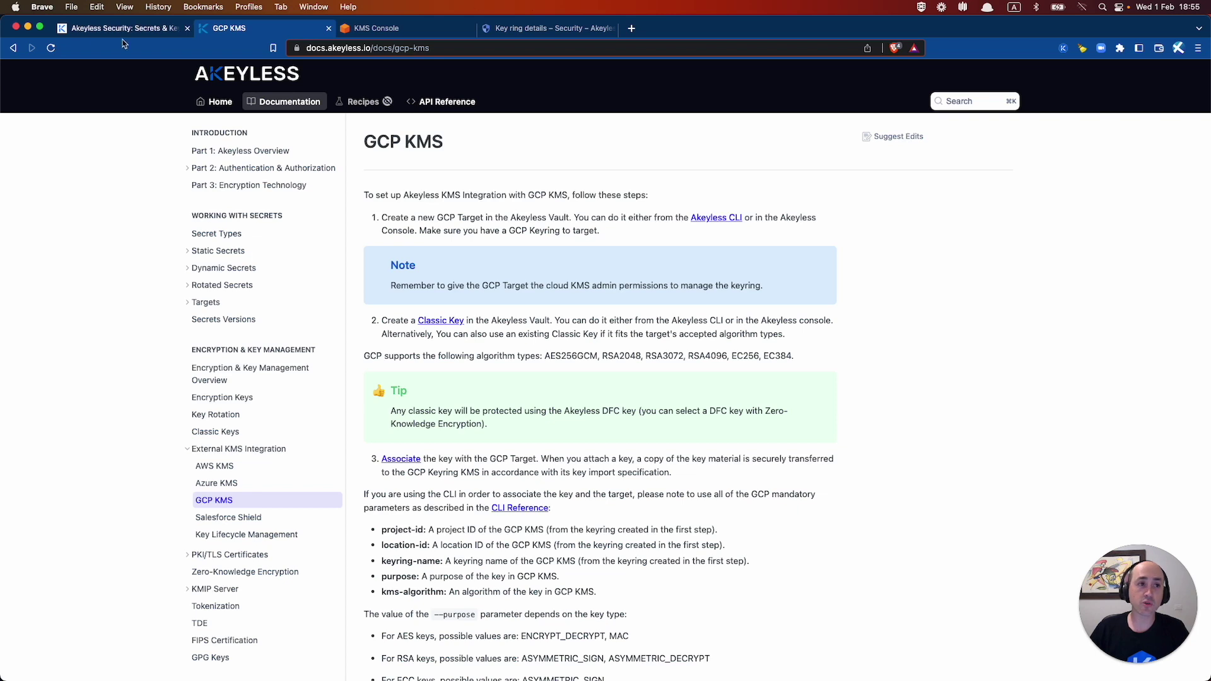
key(super+1)
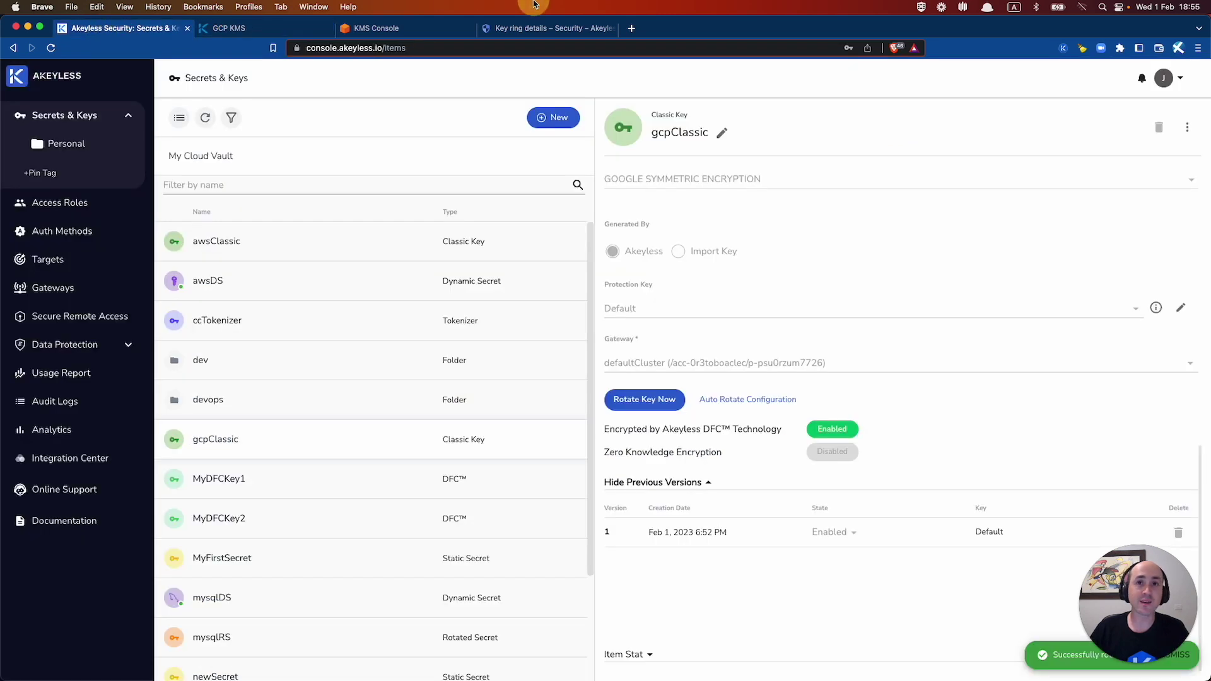